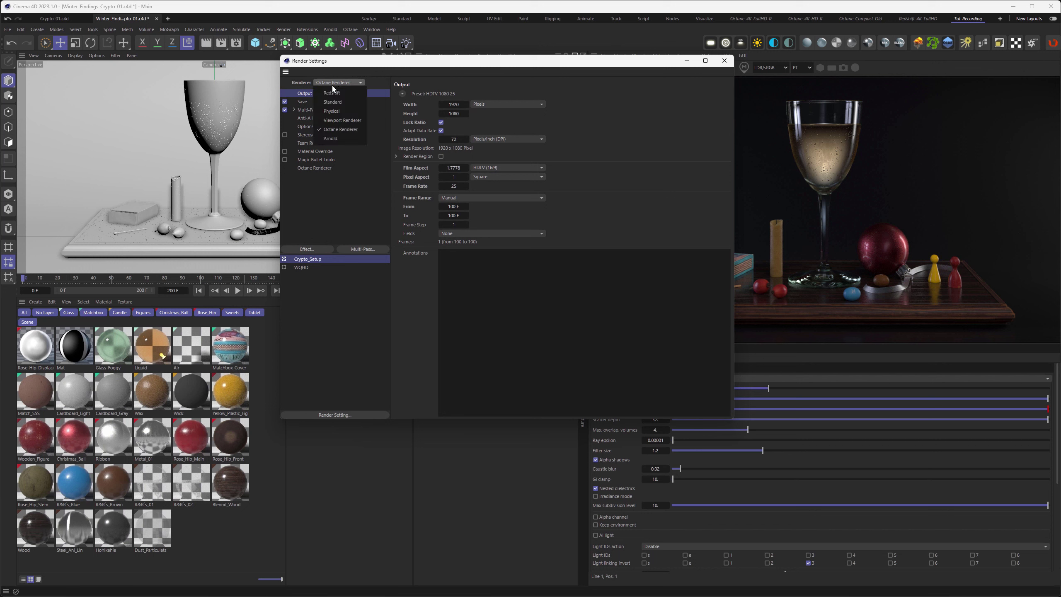
# Set the renderer to Octane Renderer and open its Render AOV group settings.
pyautogui.click(341, 129)
pyautogui.click(318, 168)
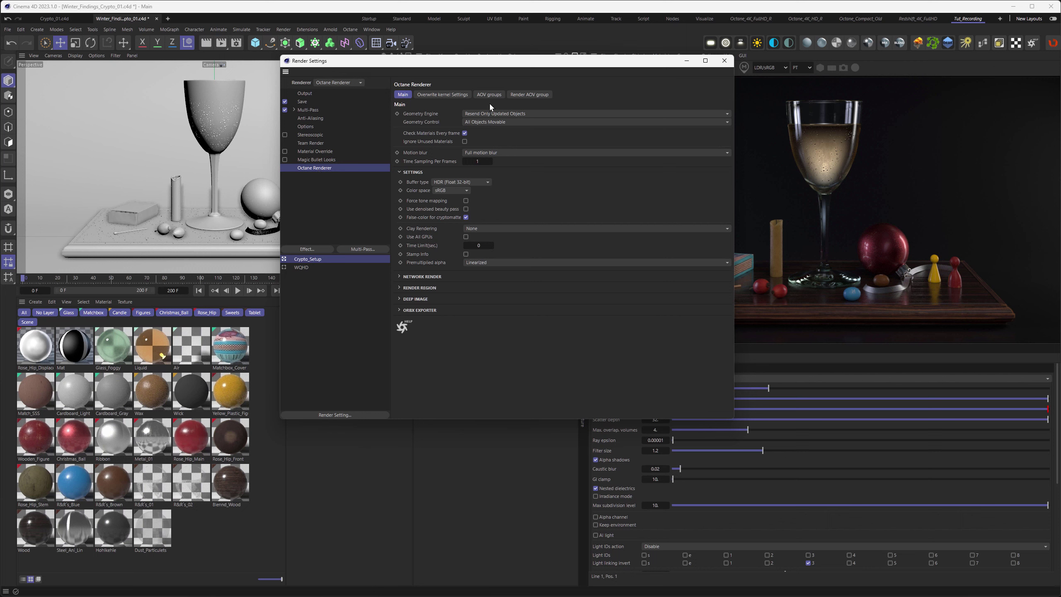
pyautogui.click(518, 95)
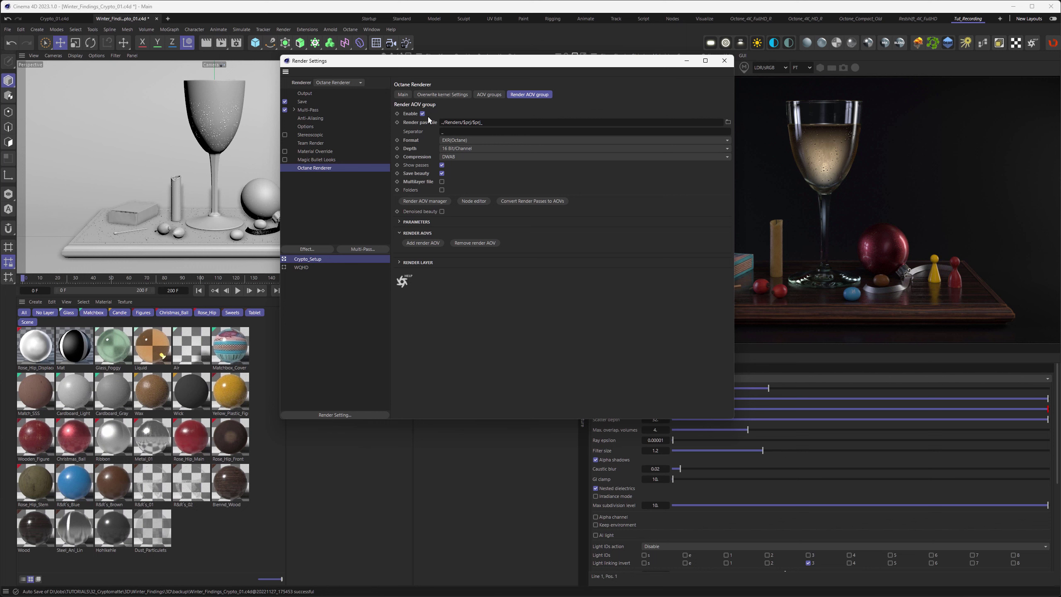
# Compare the regular and multi-pass save settings with the Octane render pass file path, format and depth.
pyautogui.click(305, 98)
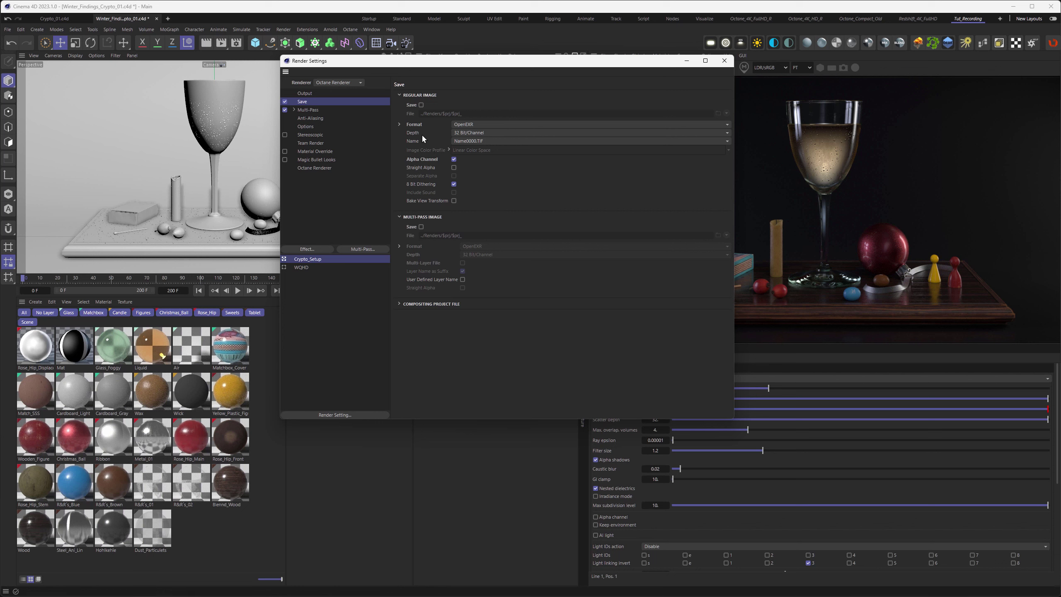
pyautogui.click(320, 168)
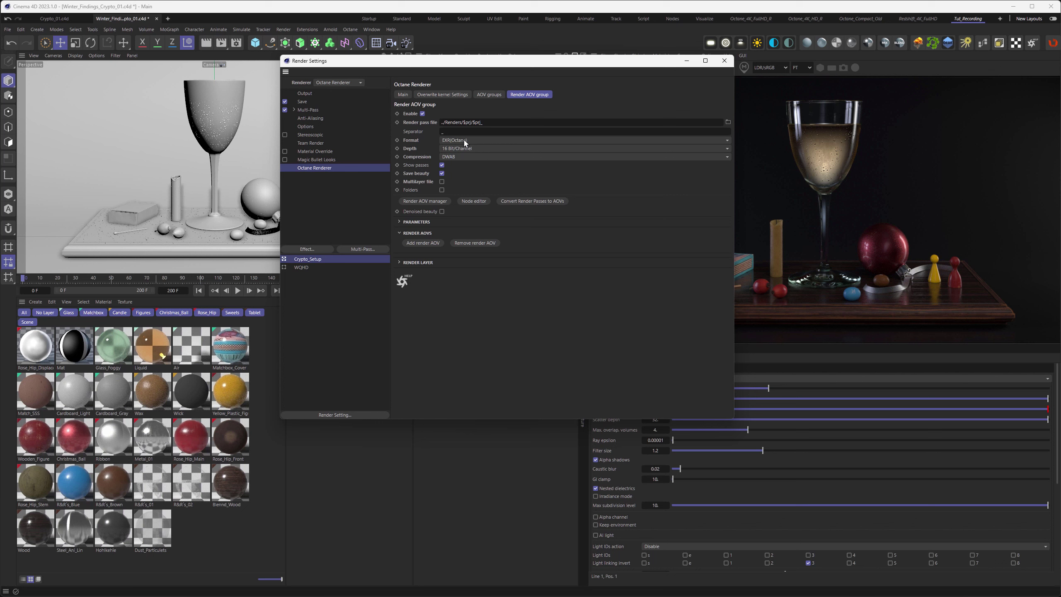
pyautogui.moveTo(496, 122); pyautogui.dragTo(423, 123)
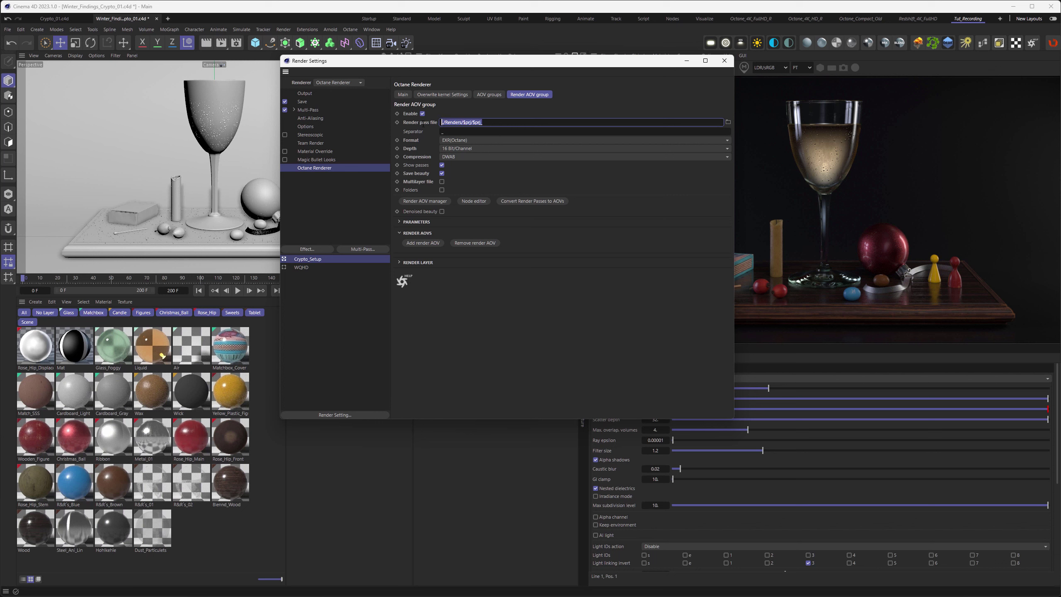
pyautogui.click(497, 123)
pyautogui.write('_')
pyautogui.click(305, 102)
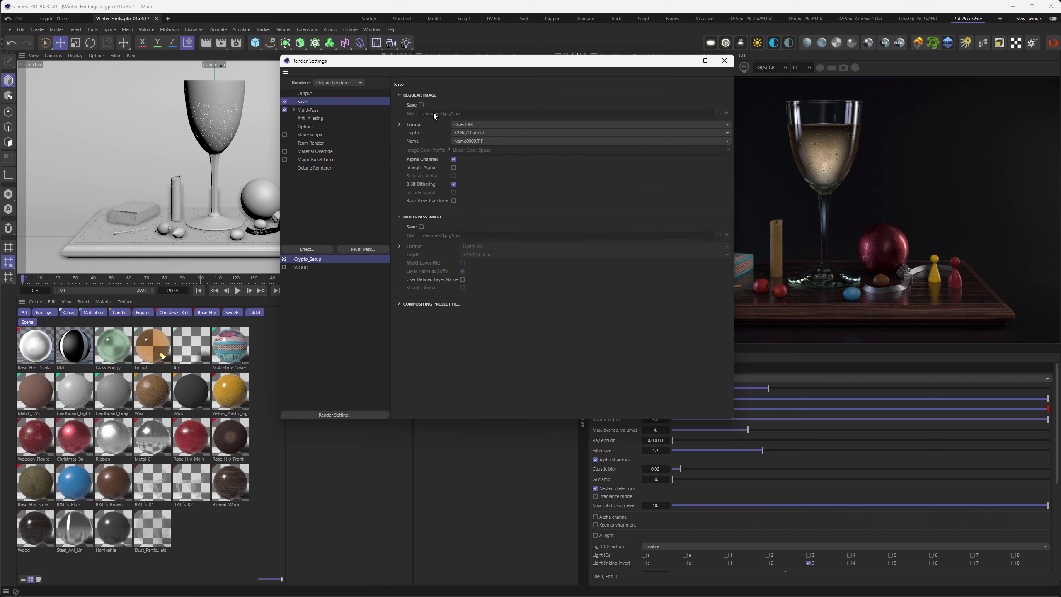
pyautogui.click(324, 167)
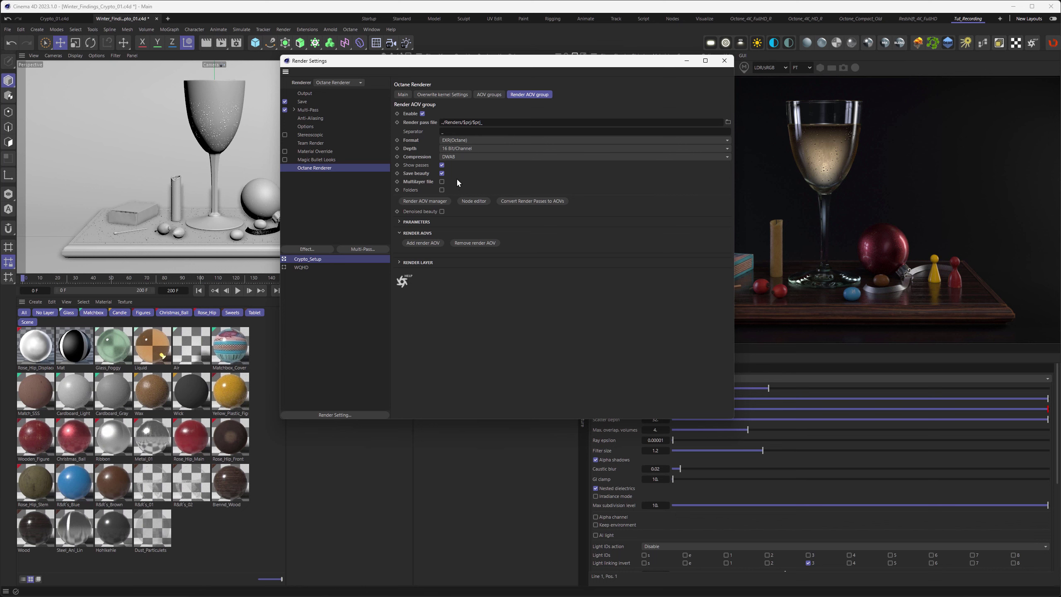
# Add a Cryptomatte AOV to the Crypto_Setup render setting in the Render AOV Manager.
pyautogui.click(436, 202)
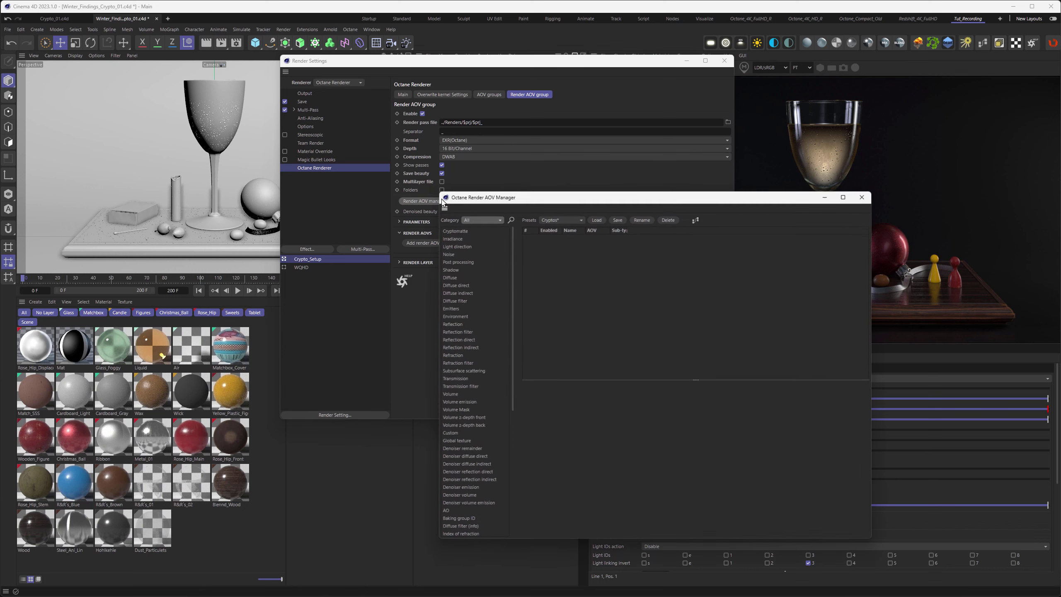
pyautogui.moveTo(570, 193); pyautogui.dragTo(303, 160)
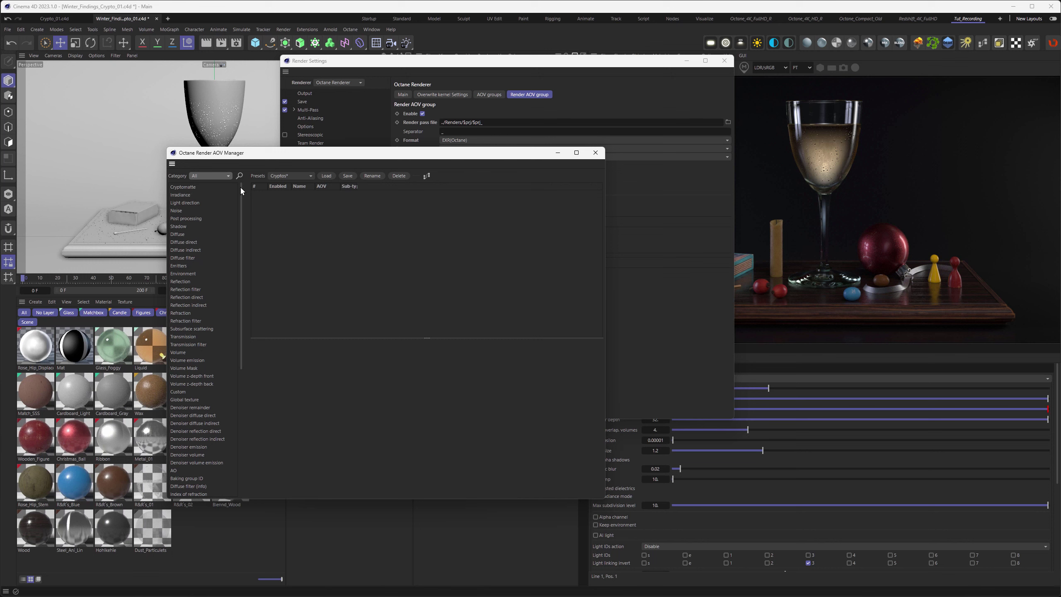
pyautogui.moveTo(187, 189); pyautogui.dragTo(307, 217)
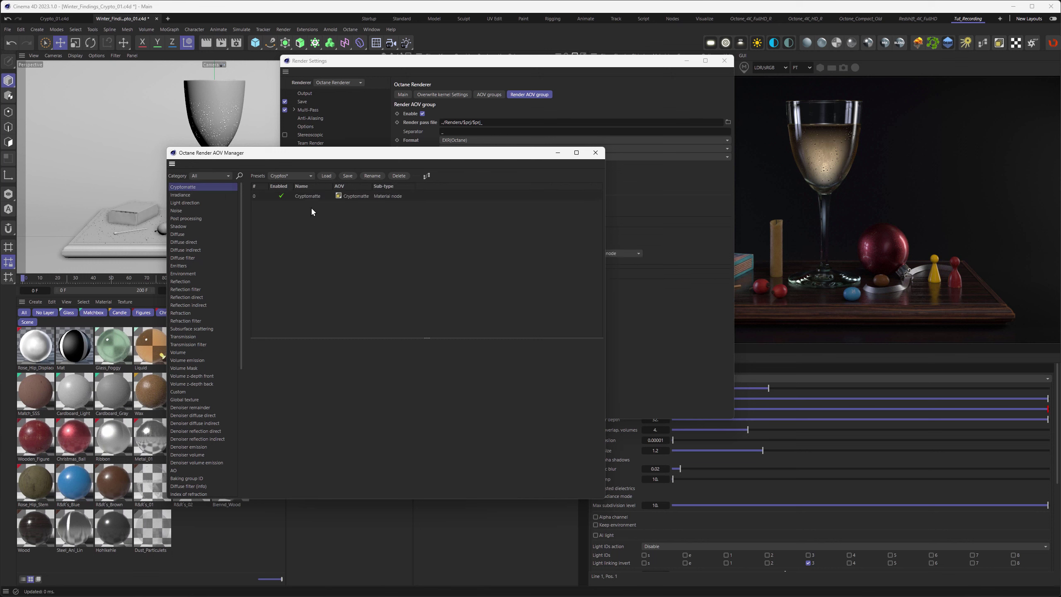
# Examine the crypto types available for the added Cryptomatte AOV without changing its type.
pyautogui.click(308, 196)
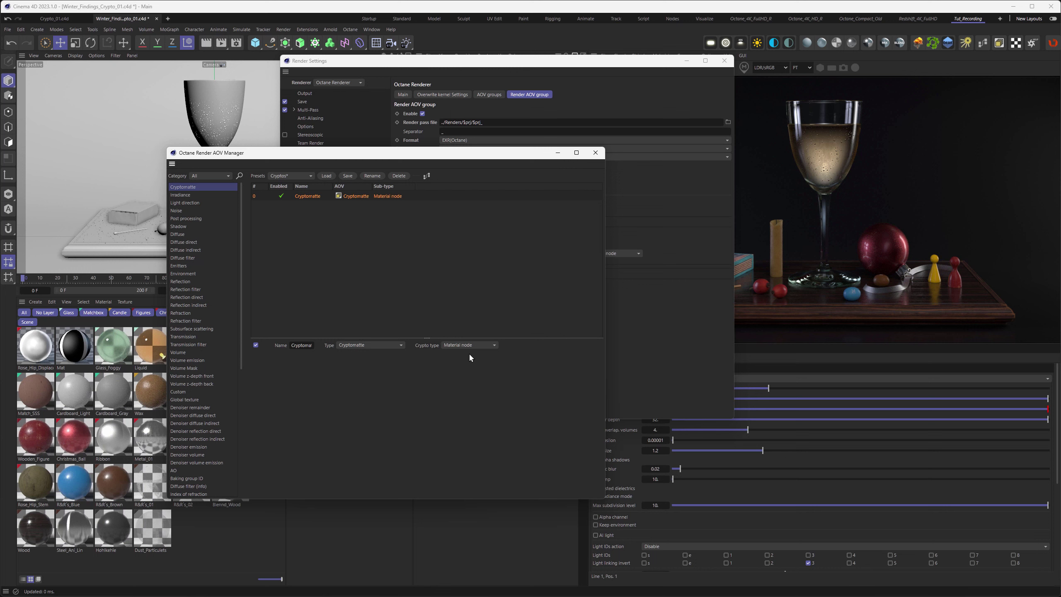
pyautogui.click(494, 346)
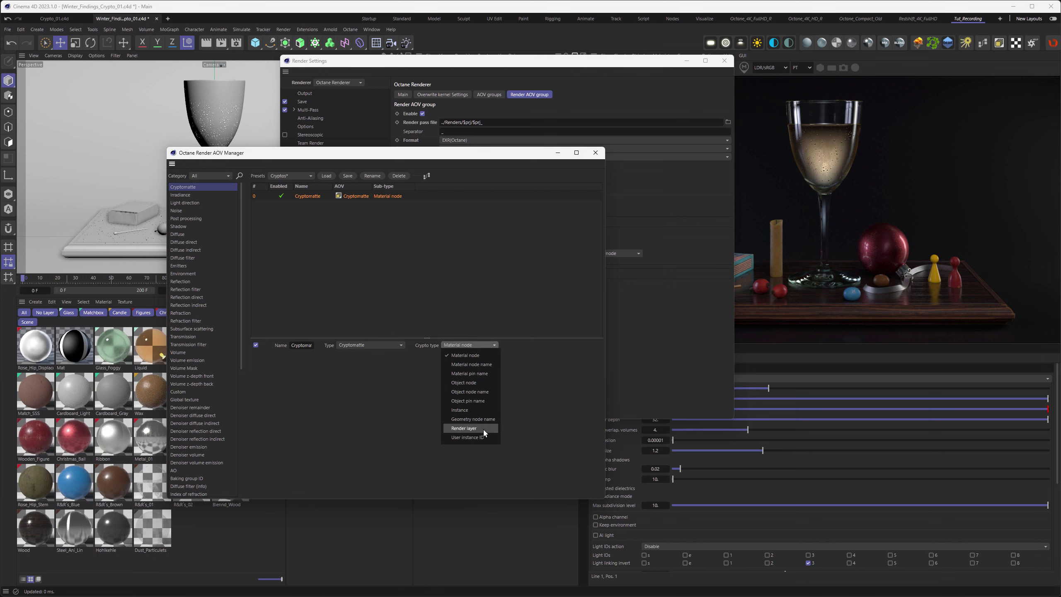
pyautogui.click(480, 344)
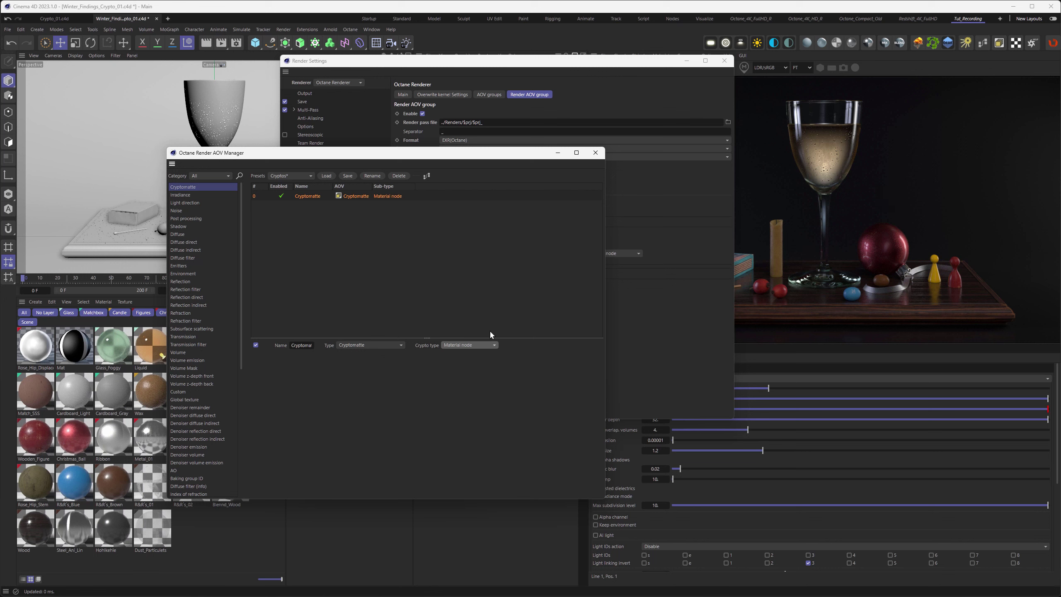
pyautogui.click(467, 345)
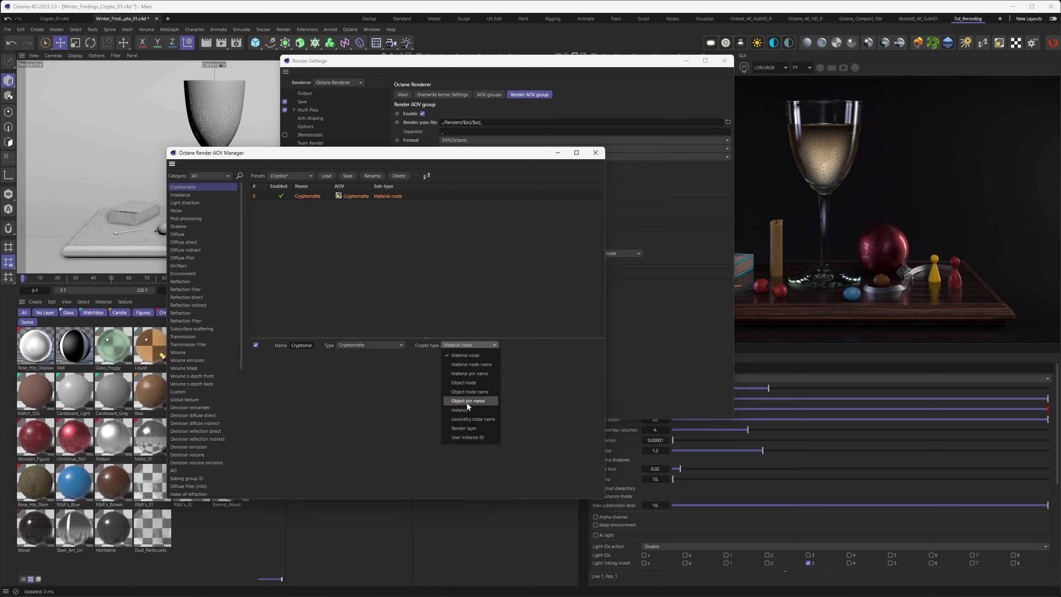
pyautogui.click(468, 345)
# Duplicate the Cryptomatte AOV, set the copy's crypto type to Material node name, and close the Render AOV Manager.
pyautogui.moveTo(392, 153); pyautogui.dragTo(447, 151)
pyautogui.rightClick(369, 192)
pyautogui.click(376, 209)
pyautogui.rightClick(365, 194)
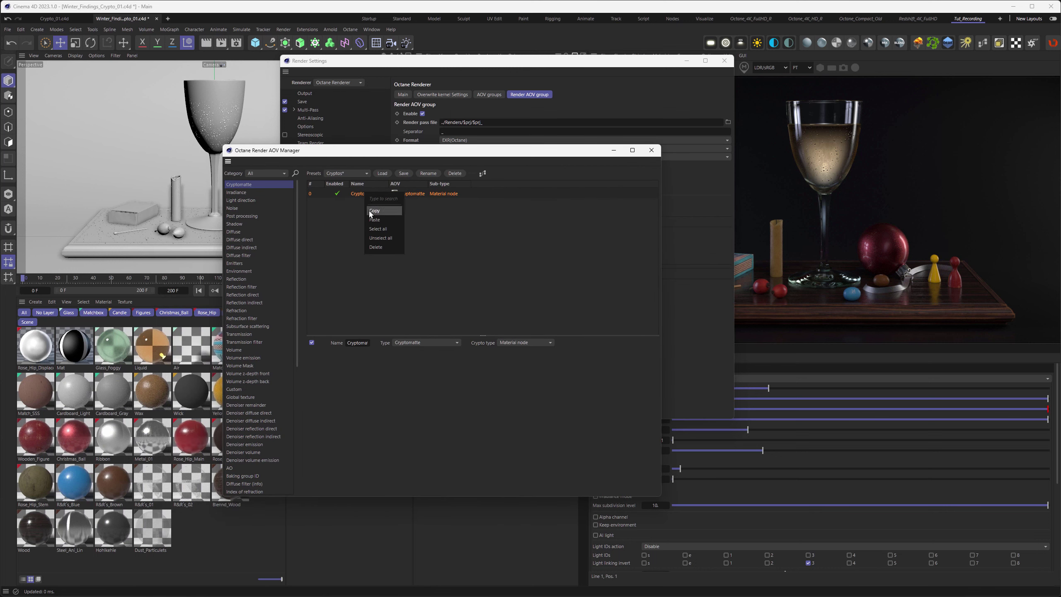
pyautogui.click(370, 219)
pyautogui.click(502, 343)
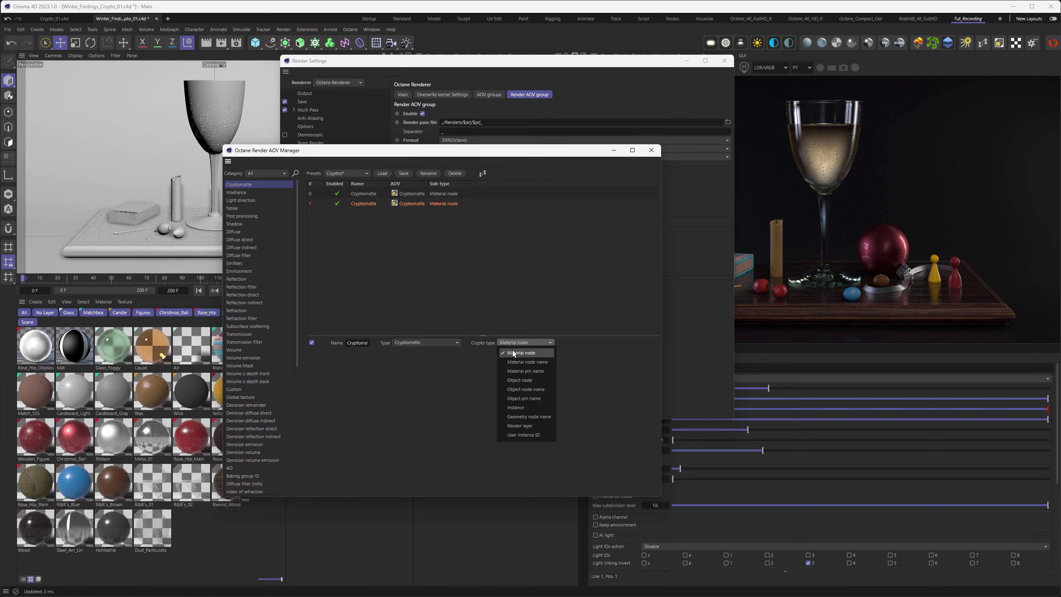
pyautogui.click(517, 365)
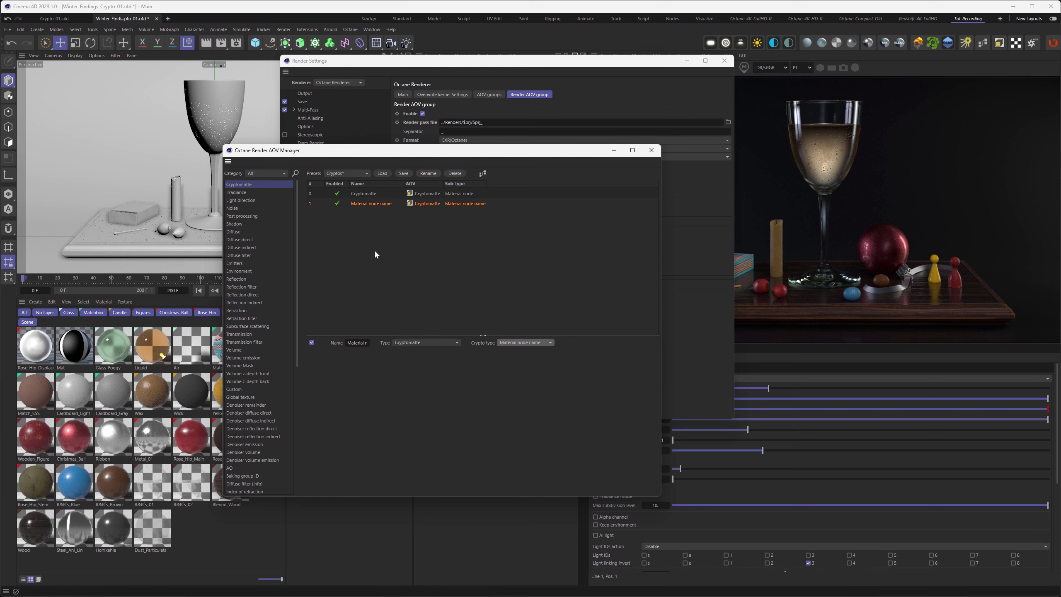
pyautogui.moveTo(614, 155); pyautogui.dragTo(870, 184)
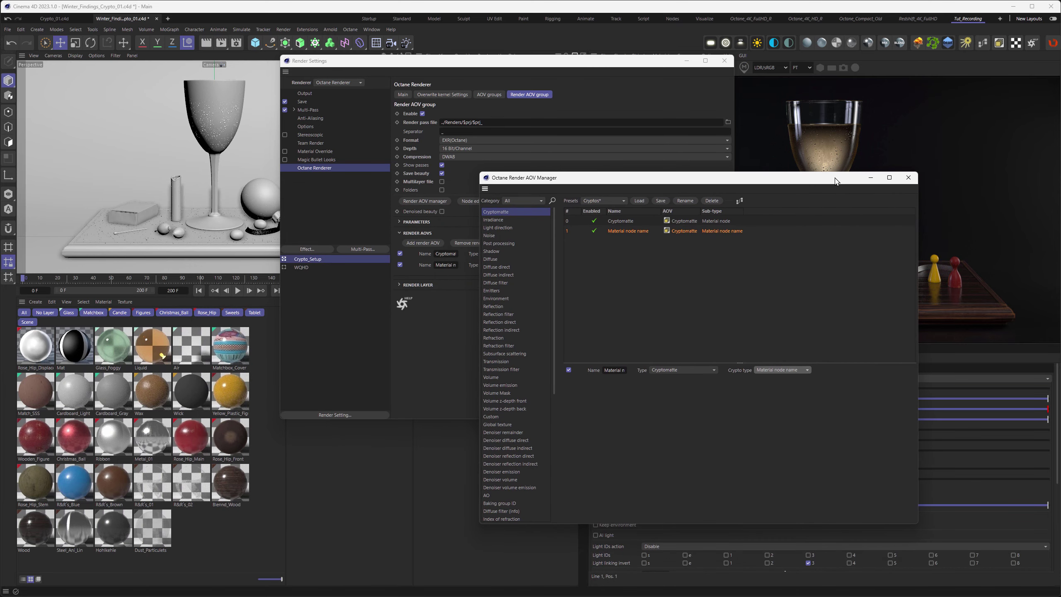
pyautogui.click(911, 180)
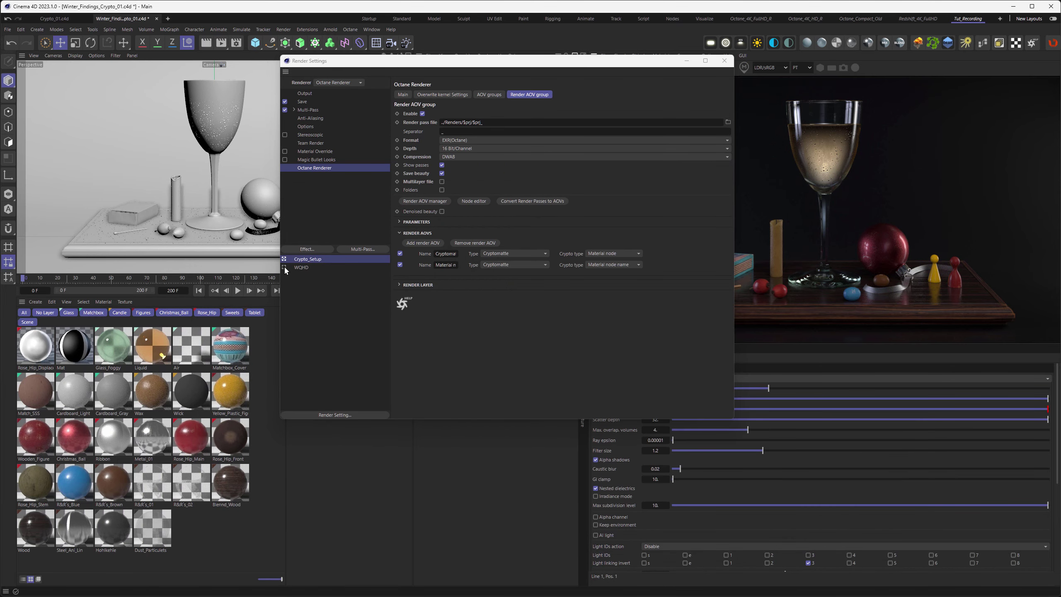
# Activate the WQHD render setting and review its Cryptomatte AOVs in the manager, closing both windows when done.
pyautogui.click(301, 267)
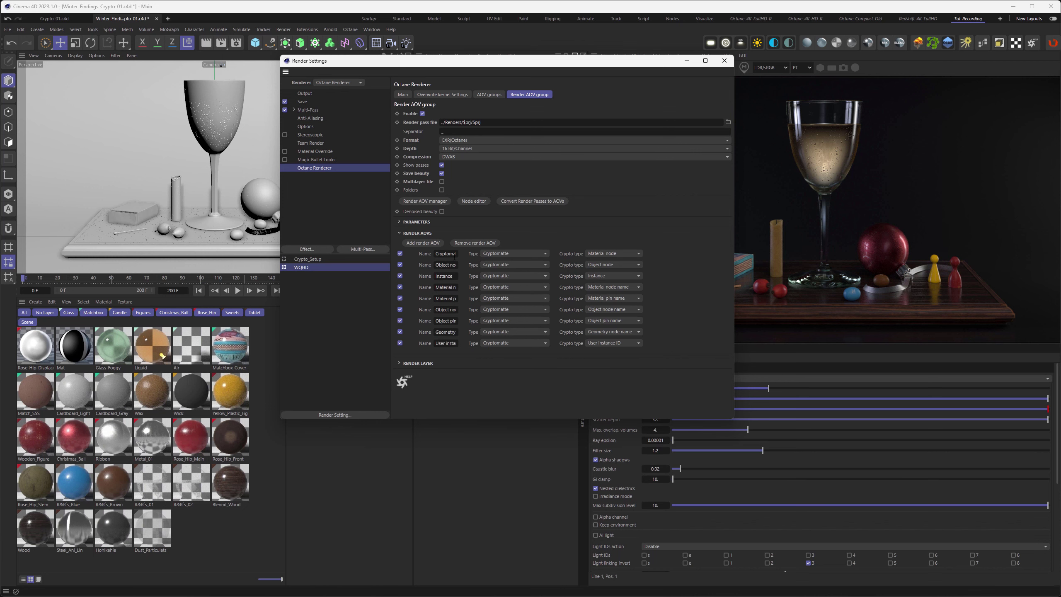
pyautogui.click(417, 200)
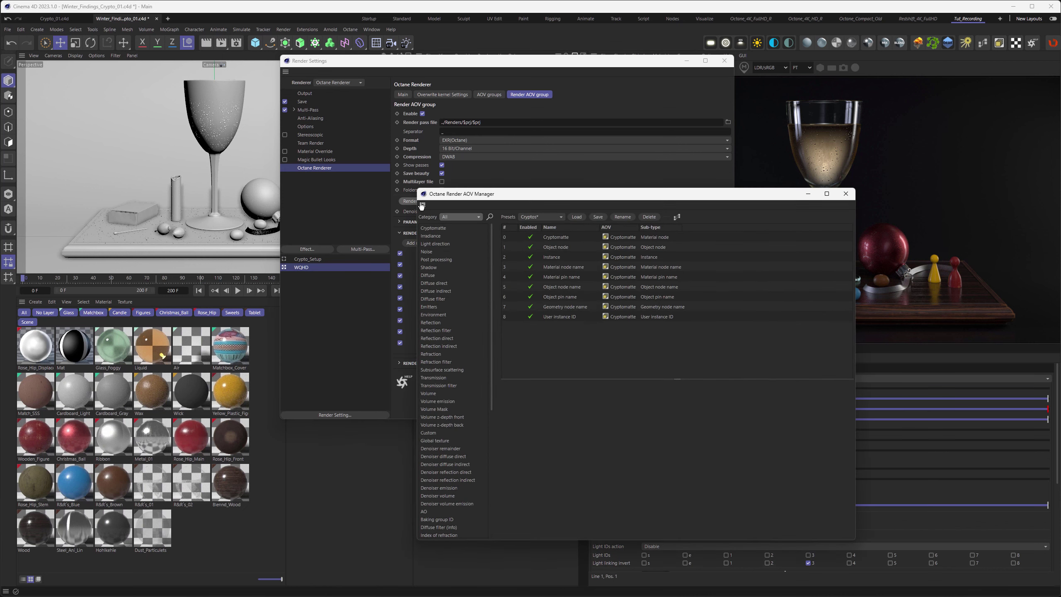
pyautogui.moveTo(479, 194); pyautogui.dragTo(329, 183)
pyautogui.click(694, 183)
pyautogui.click(724, 60)
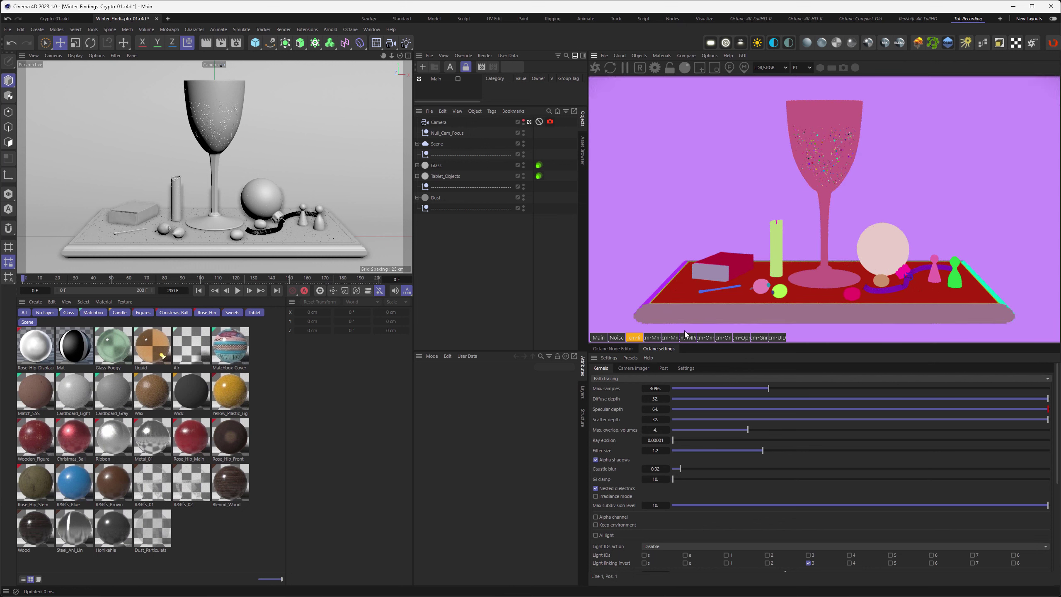
# Compare the main beauty pass with each Cryptomatte pass of the wine glass scene in the Live Viewer.
pyautogui.click(598, 338)
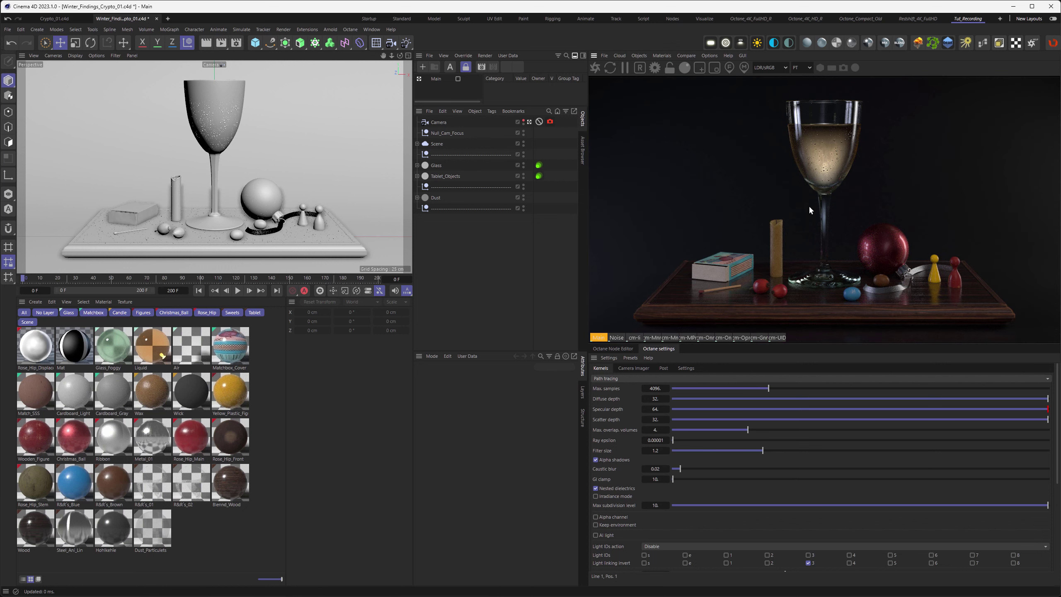
pyautogui.click(635, 337)
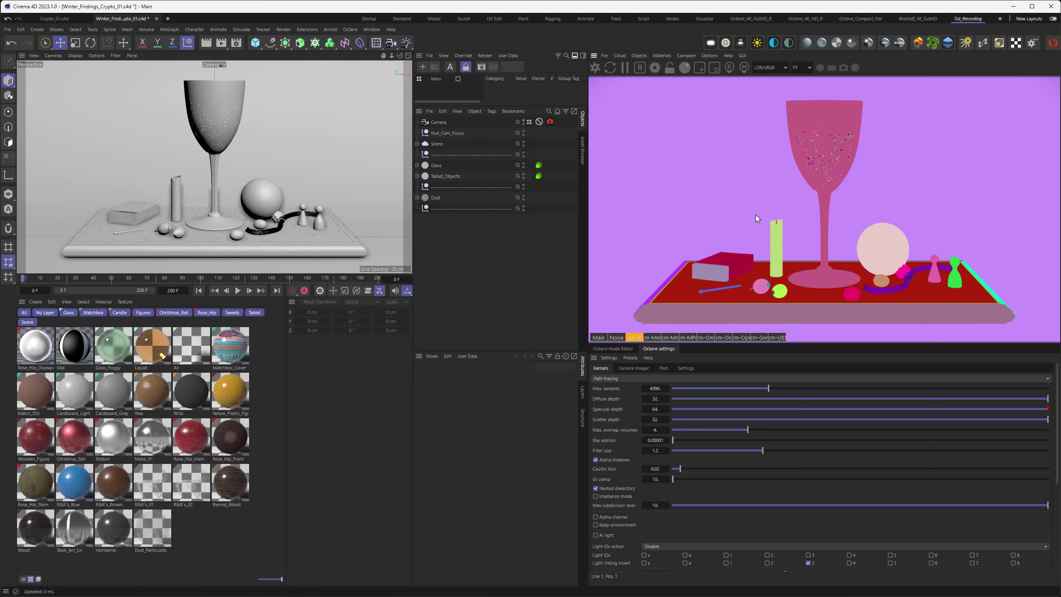
pyautogui.click(653, 338)
pyautogui.click(670, 339)
pyautogui.click(689, 338)
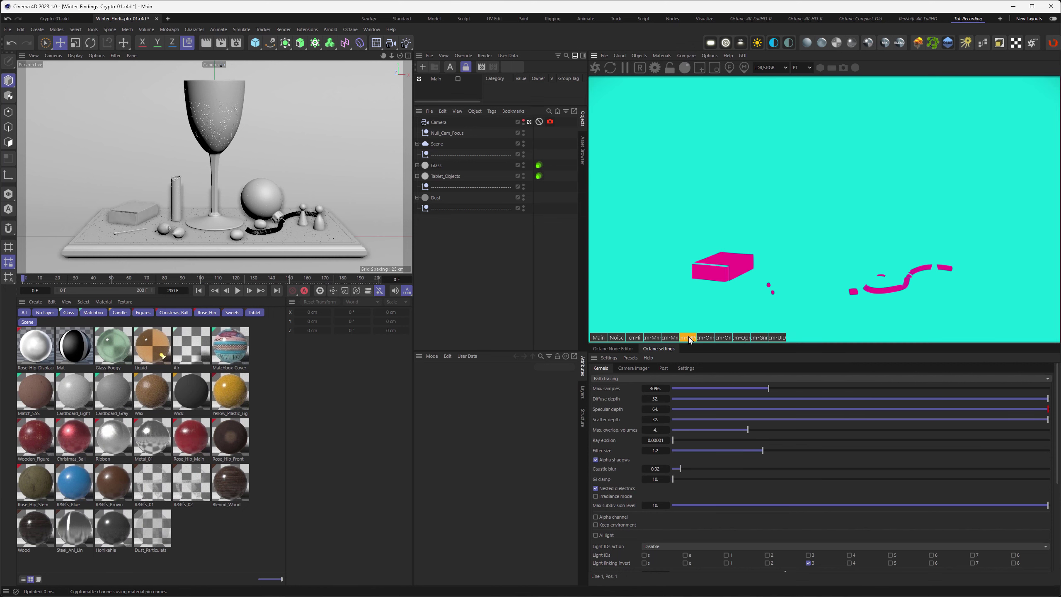
pyautogui.click(706, 338)
pyautogui.click(724, 338)
pyautogui.click(741, 338)
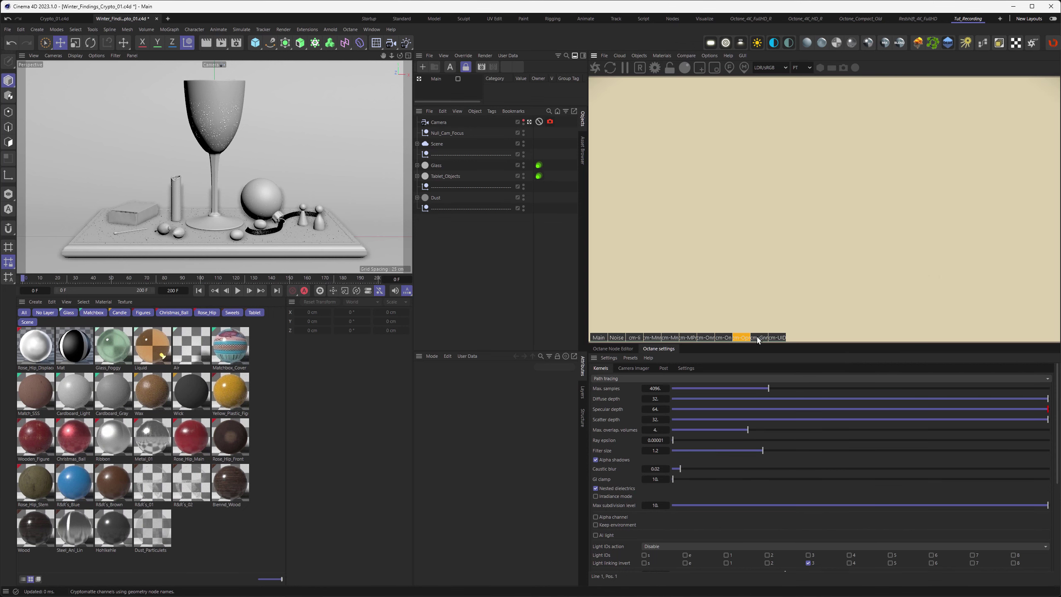
pyautogui.click(759, 338)
pyautogui.click(777, 338)
pyautogui.click(760, 338)
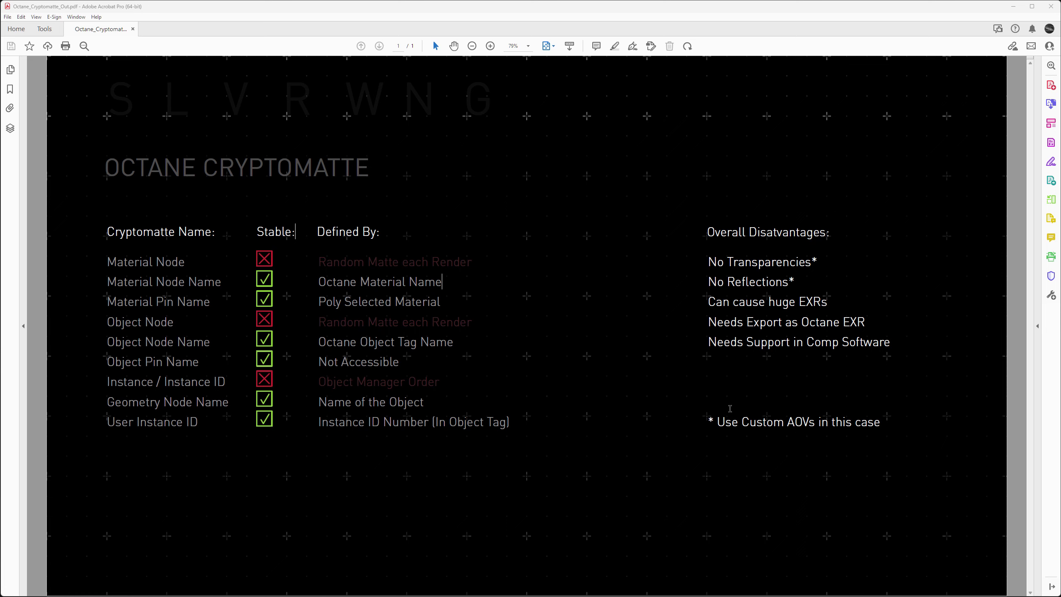
# Switch to Cinema 4D, view the material node and object node Cryptomatte passes, and re-render to compare the matte colours.
pyautogui.hotkey('alt', 'Tab')
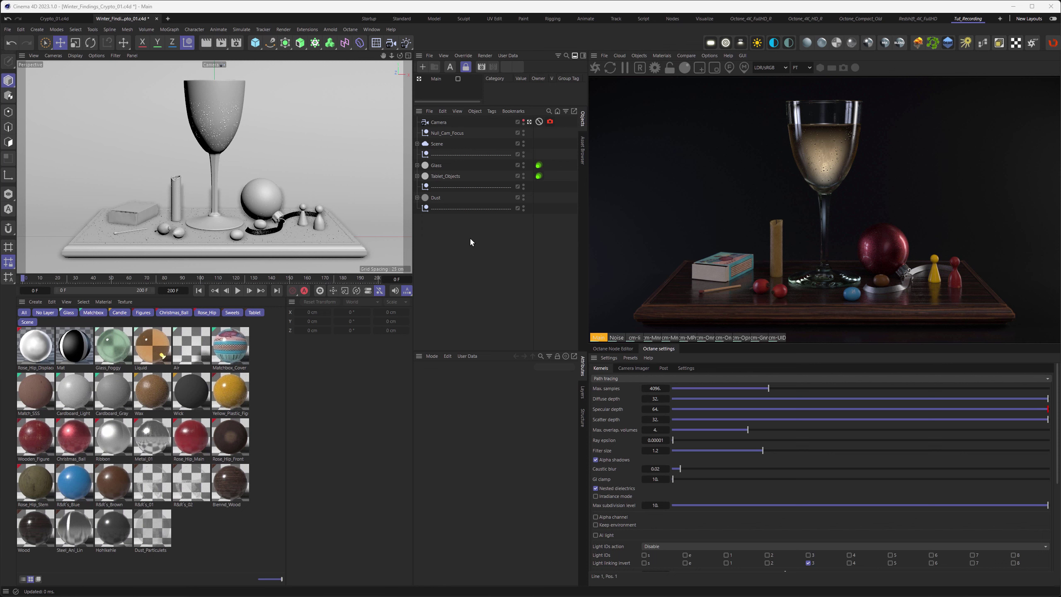
pyautogui.click(670, 338)
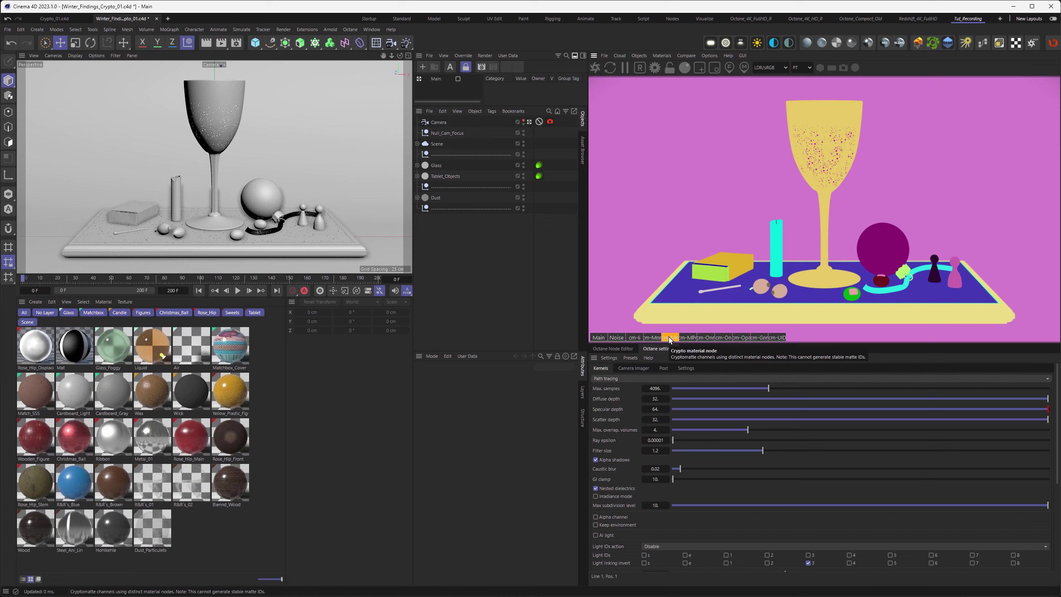
pyautogui.click(721, 337)
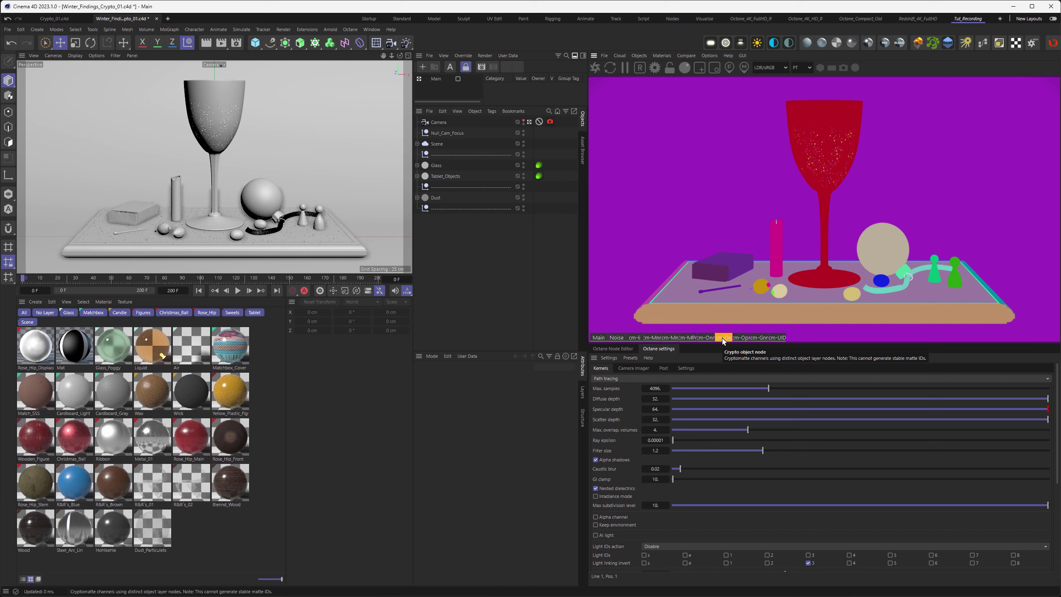
pyautogui.click(595, 68)
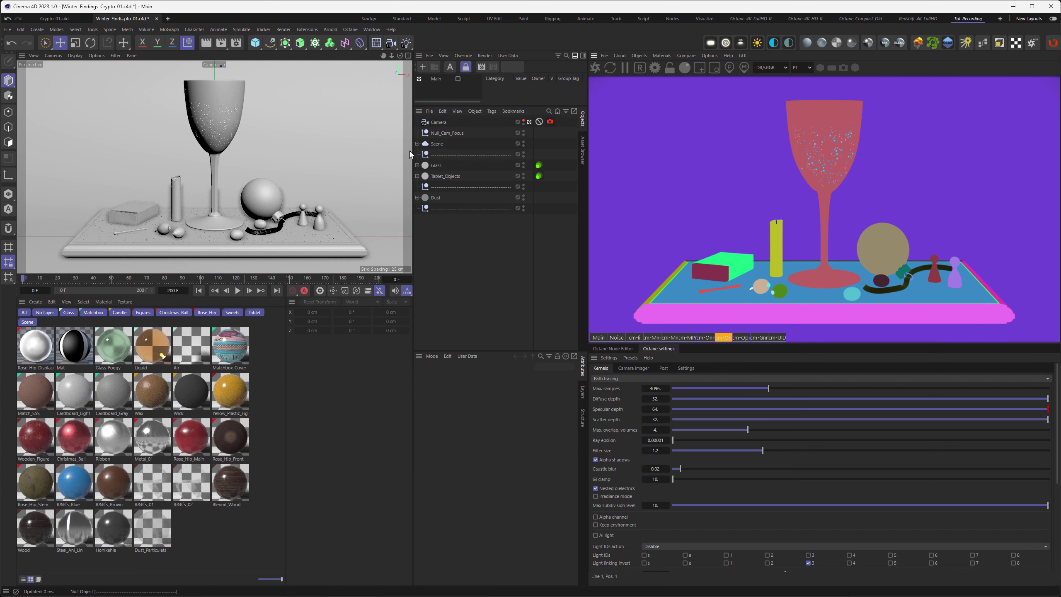
# Render the Crypto_01.c4d scene in the Live Viewer and open its Octane Render AOV group settings.
pyautogui.click(66, 16)
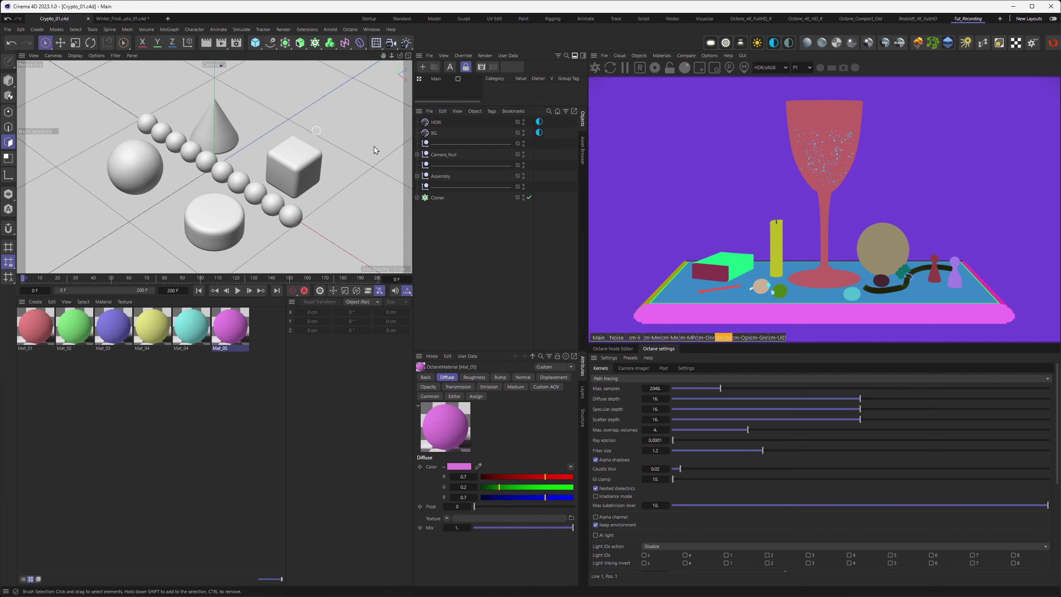
pyautogui.click(597, 68)
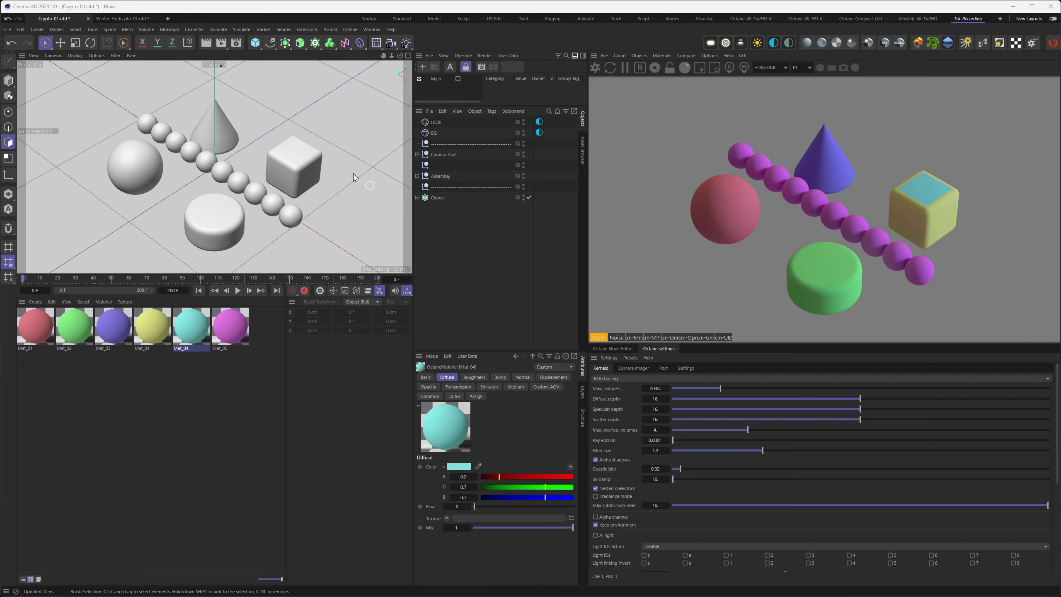
pyautogui.click(236, 43)
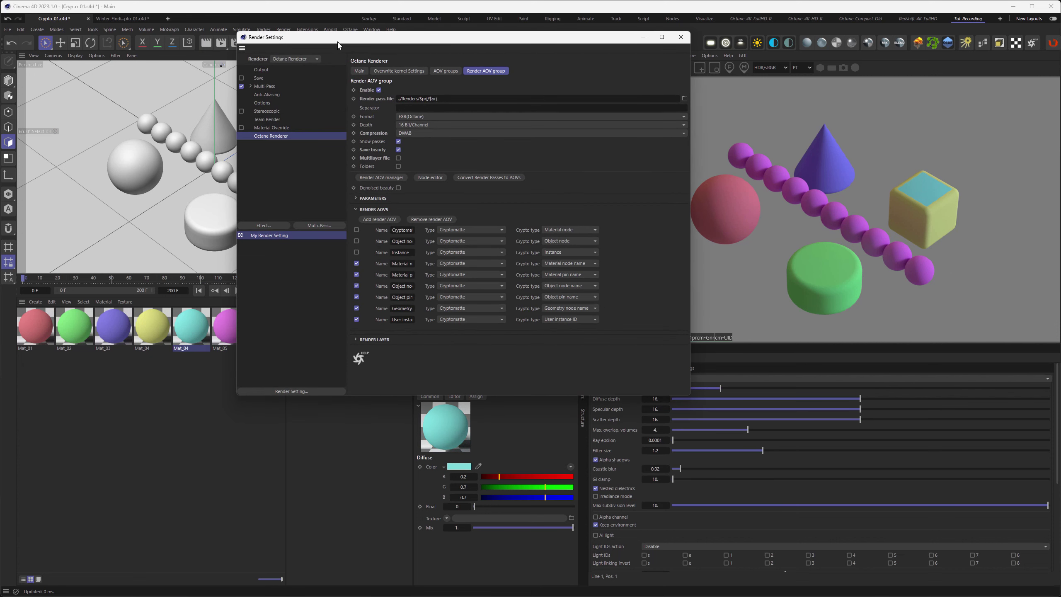
pyautogui.moveTo(338, 44); pyautogui.dragTo(347, 53)
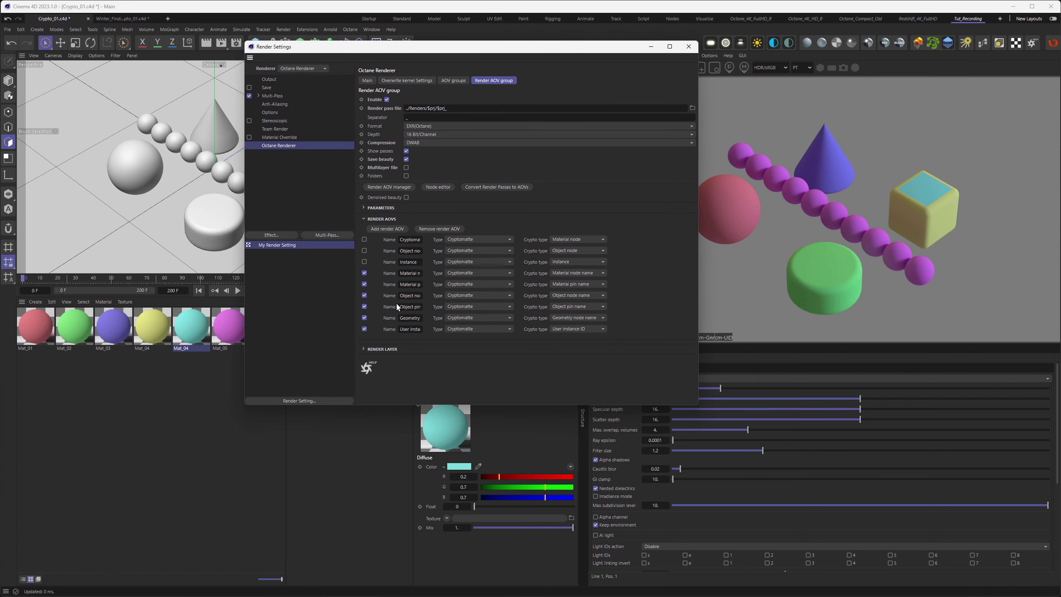
# Disable the remaining Cryptomatte AOVs except Material node name and display that pass in the Live Viewer.
pyautogui.click(365, 285)
pyautogui.click(365, 295)
pyautogui.click(365, 307)
pyautogui.click(365, 318)
pyautogui.click(364, 329)
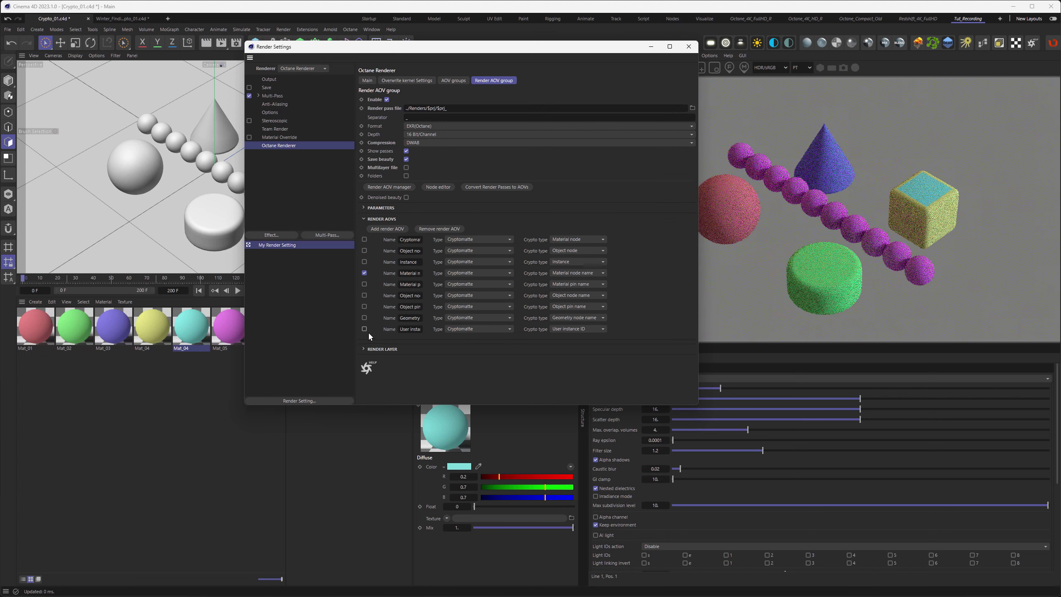
pyautogui.click(688, 46)
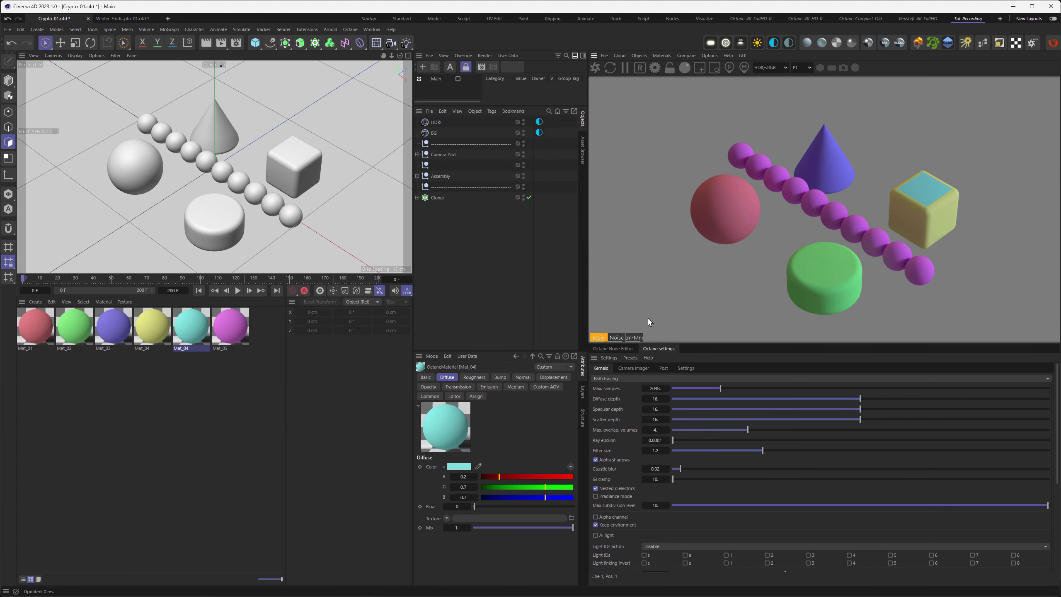
pyautogui.click(634, 337)
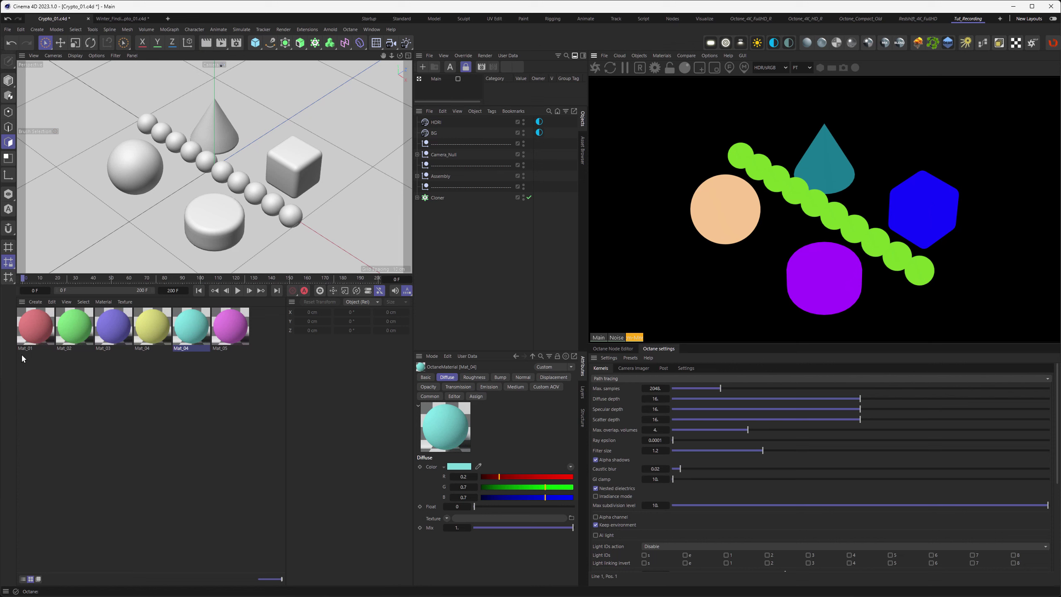
# Rename the red material Mat_01 as Mat_02 to test its effect on the material node name matte.
pyautogui.click(29, 327)
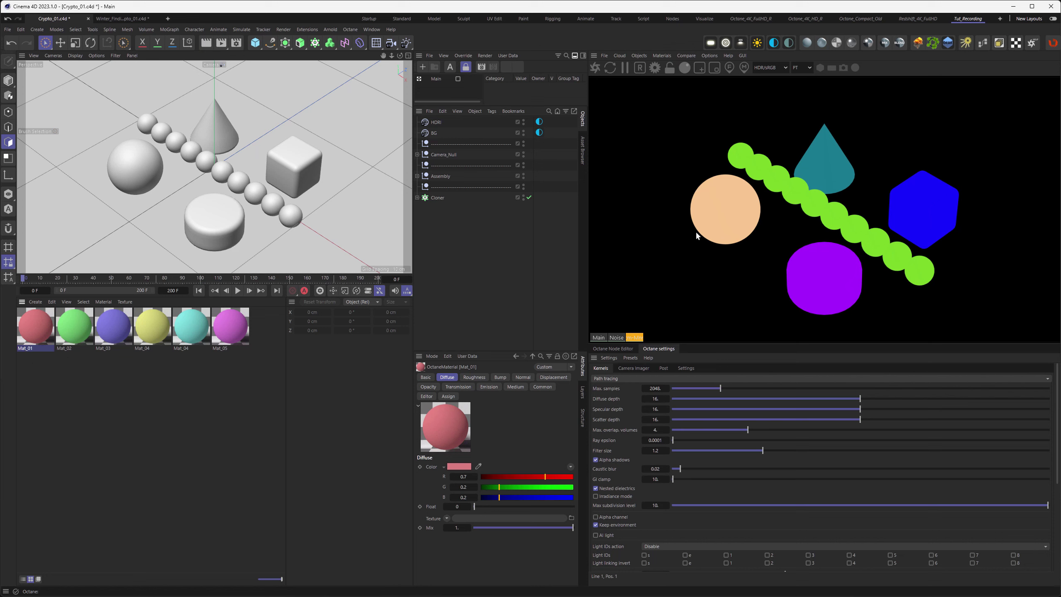
pyautogui.doubleClick(32, 346)
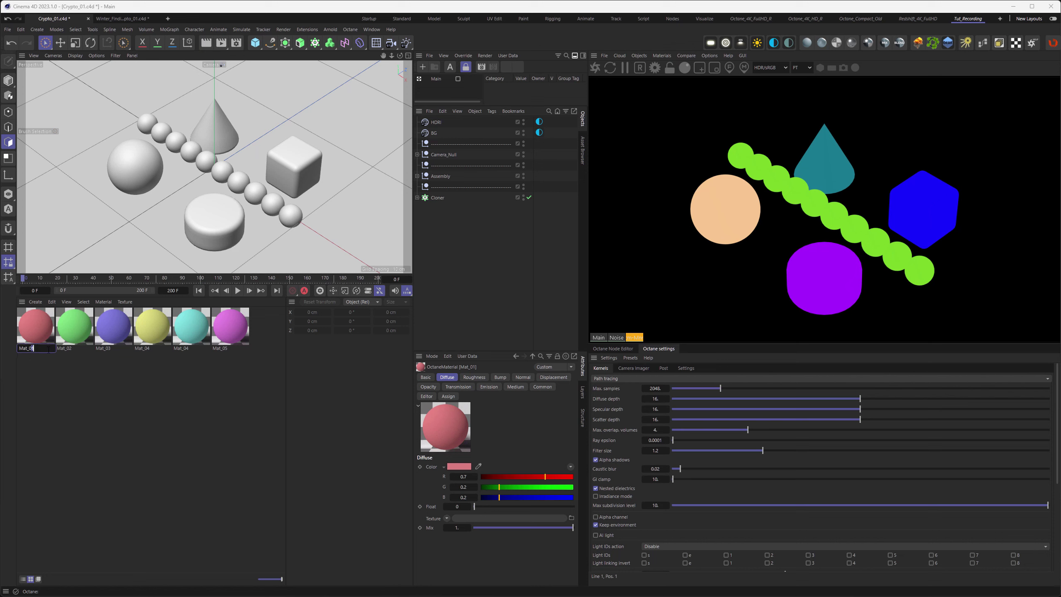
pyautogui.press('BackSpace')
pyautogui.write('2')
pyautogui.press('Return')
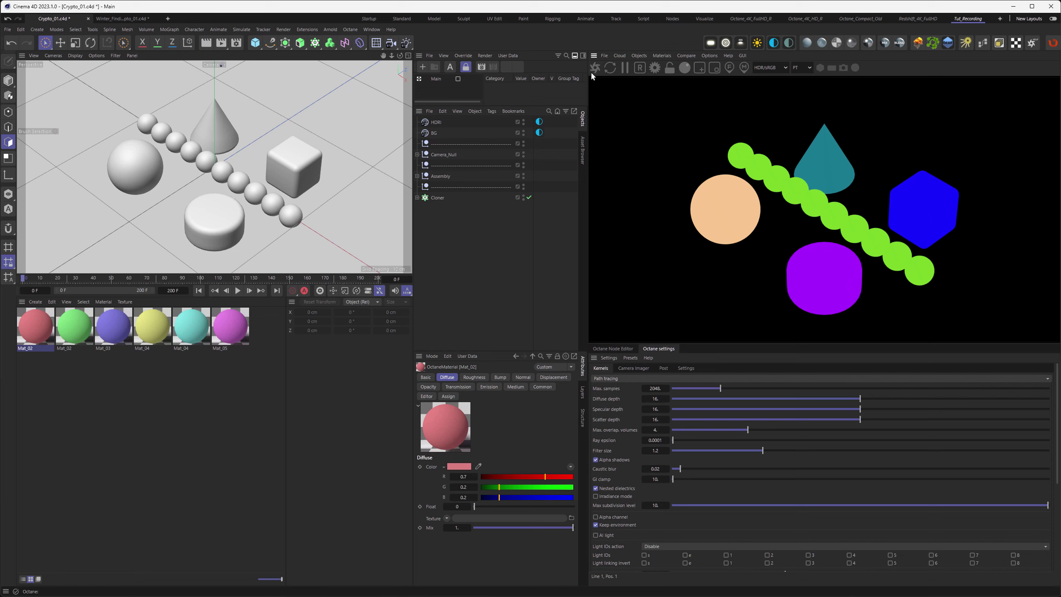
# Rename the red material as 01 and then as 02, comparing the sphere's matte colour for each name.
pyautogui.doubleClick(34, 348)
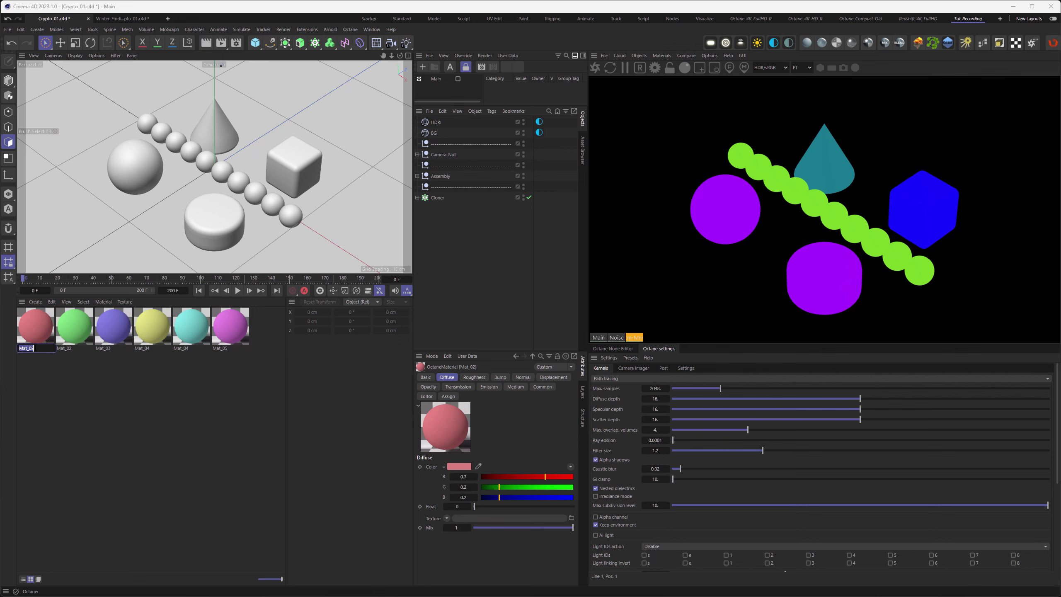
pyautogui.write('01')
pyautogui.press('Return')
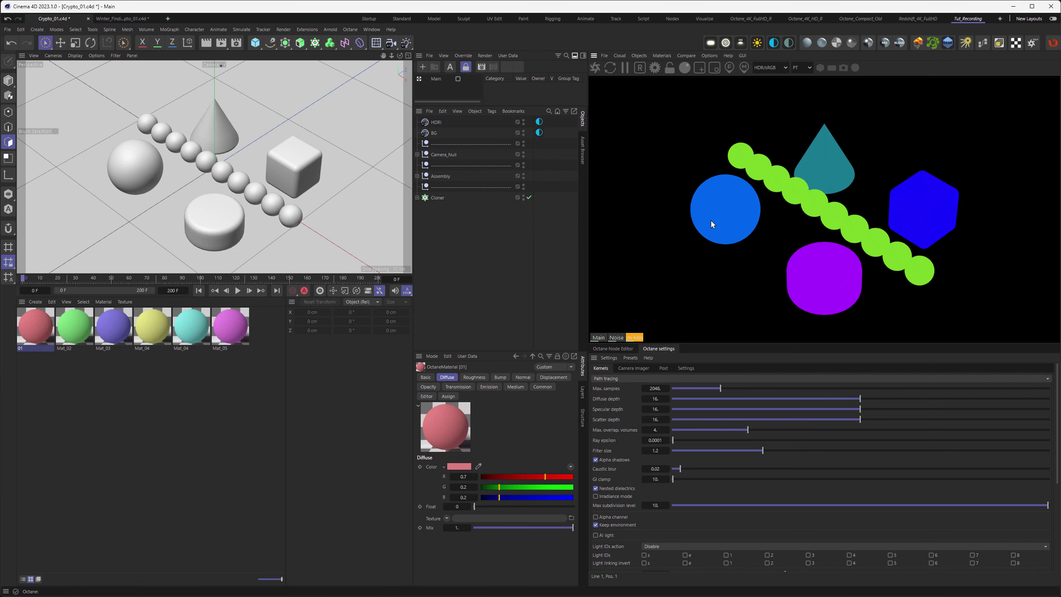
pyautogui.doubleClick(24, 349)
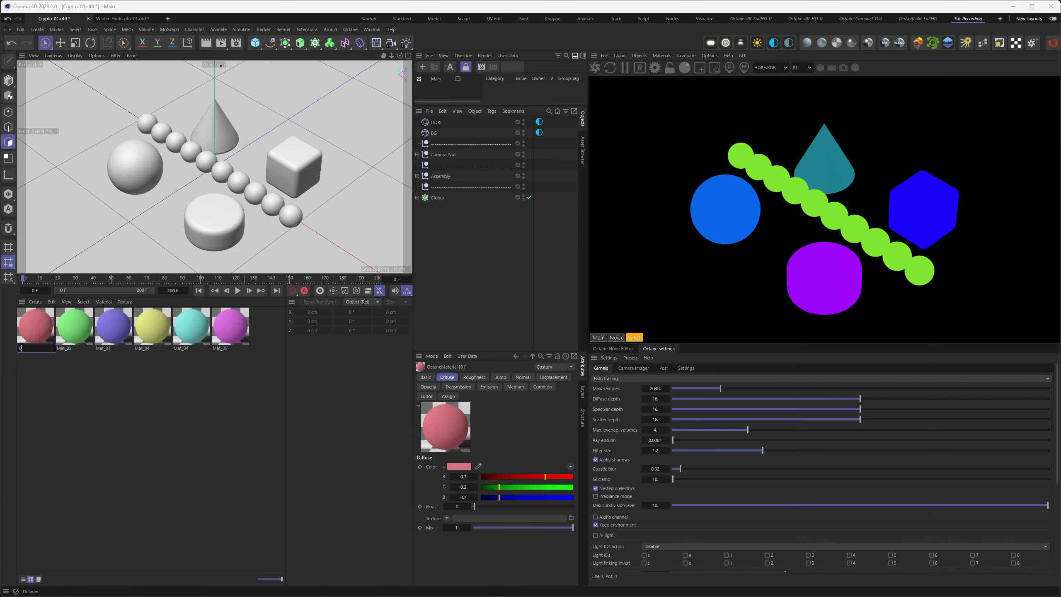
pyautogui.write('02')
pyautogui.press('Return')
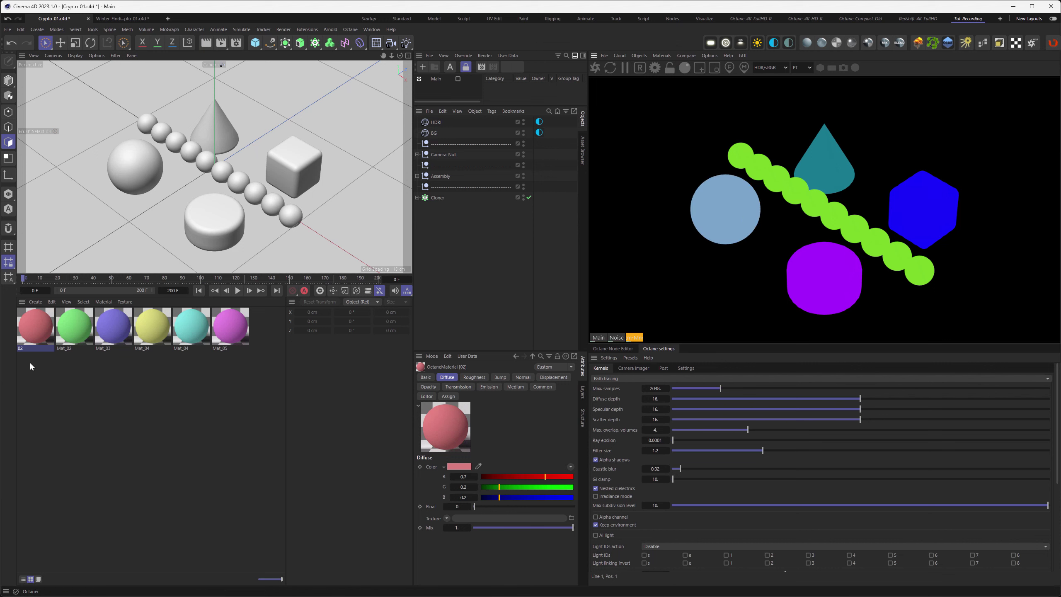
# Change the red material's name to 01 again and check the sphere's matte colour.
pyautogui.doubleClick(23, 349)
pyautogui.moveTo(22, 348); pyautogui.dragTo(33, 348)
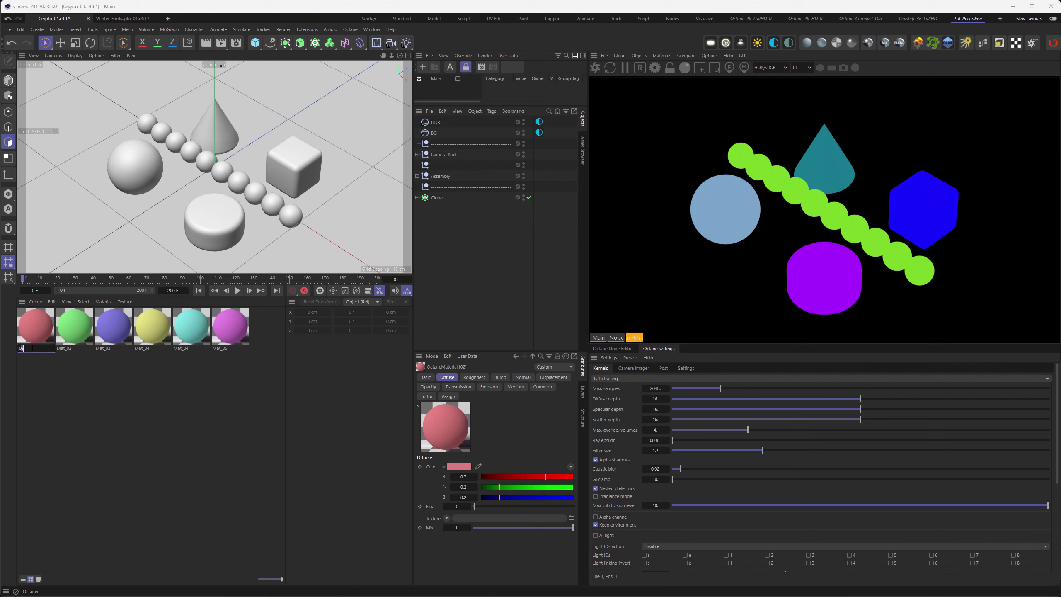
pyautogui.write('1')
pyautogui.press('Return')
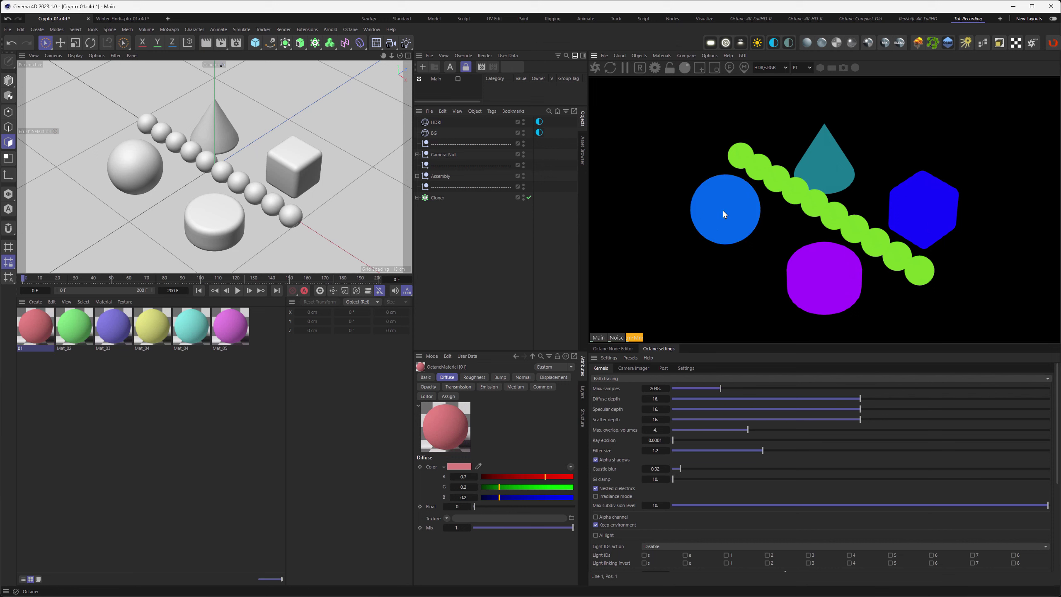
# Restore the red material's name to Mat_01.
pyautogui.doubleClick(24, 348)
pyautogui.write('Ma')
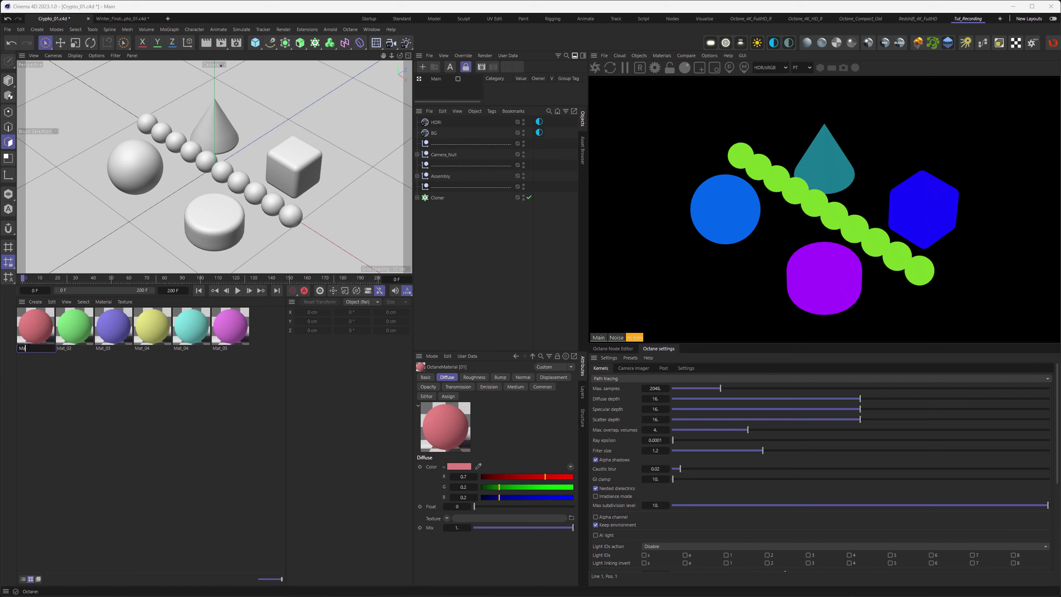
pyautogui.write('t_01')
pyautogui.press('Return')
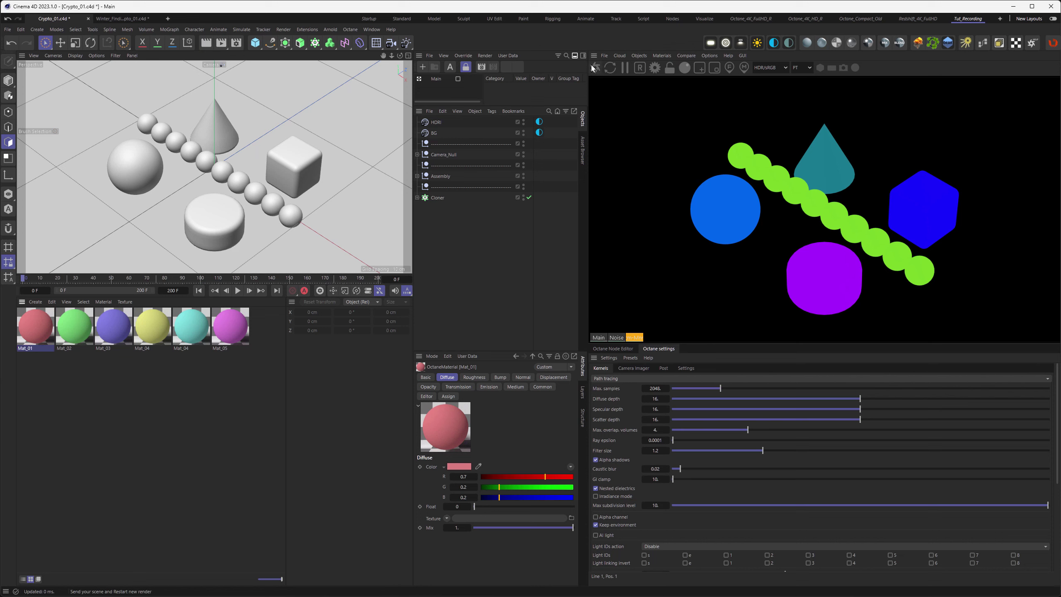
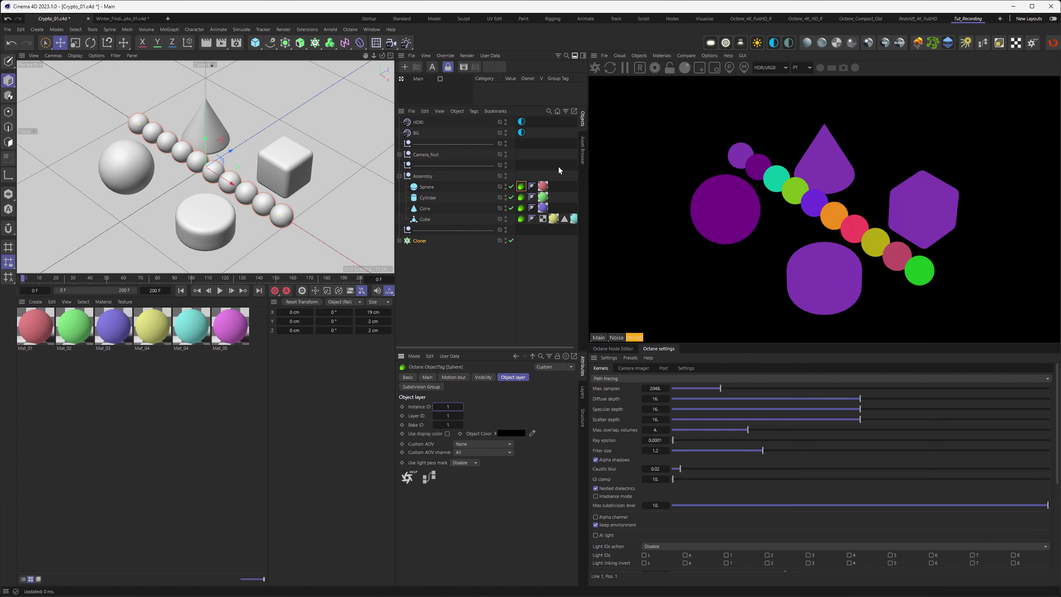
# Set the Instance ID in the Cylinder's Octane object tag to 2.
pyautogui.click(521, 197)
pyautogui.doubleClick(445, 407)
pyautogui.write('2')
pyautogui.press('Return')
# Set the Instance ID in the Cone's Octane object tag to 3.
pyautogui.click(521, 207)
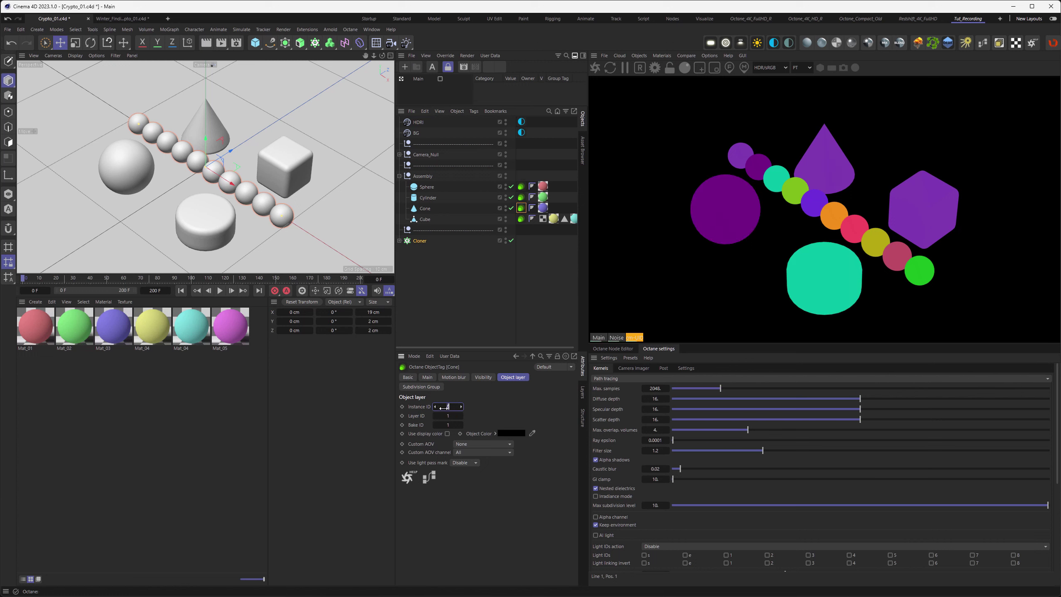
pyautogui.click(444, 408)
pyautogui.write('3')
pyautogui.press('Return')
# Set the Instance ID in the Cube's Octane object tag to 4.
pyautogui.click(521, 218)
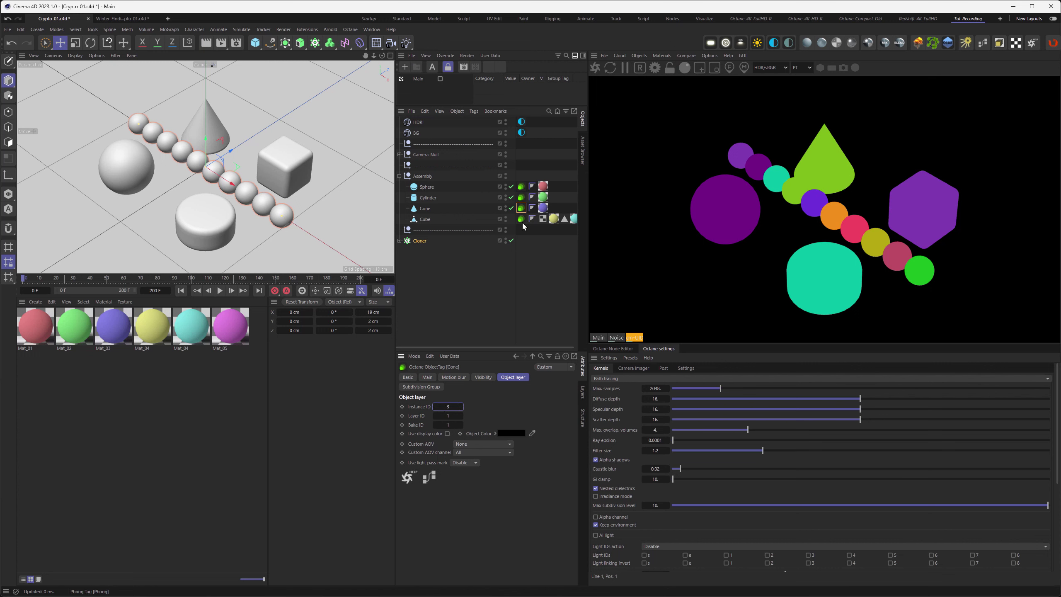
pyautogui.click(447, 407)
pyautogui.write('4')
pyautogui.press('Return')
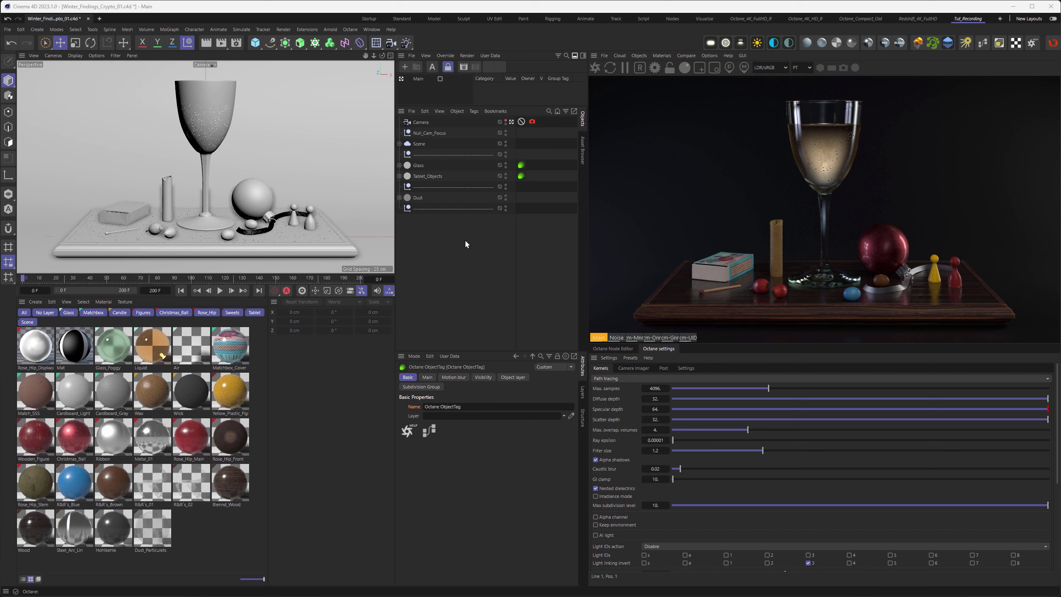
# Compare the material node name, object node name, geometry node name and user instance ID passes of the wine glass scene.
pyautogui.click(632, 337)
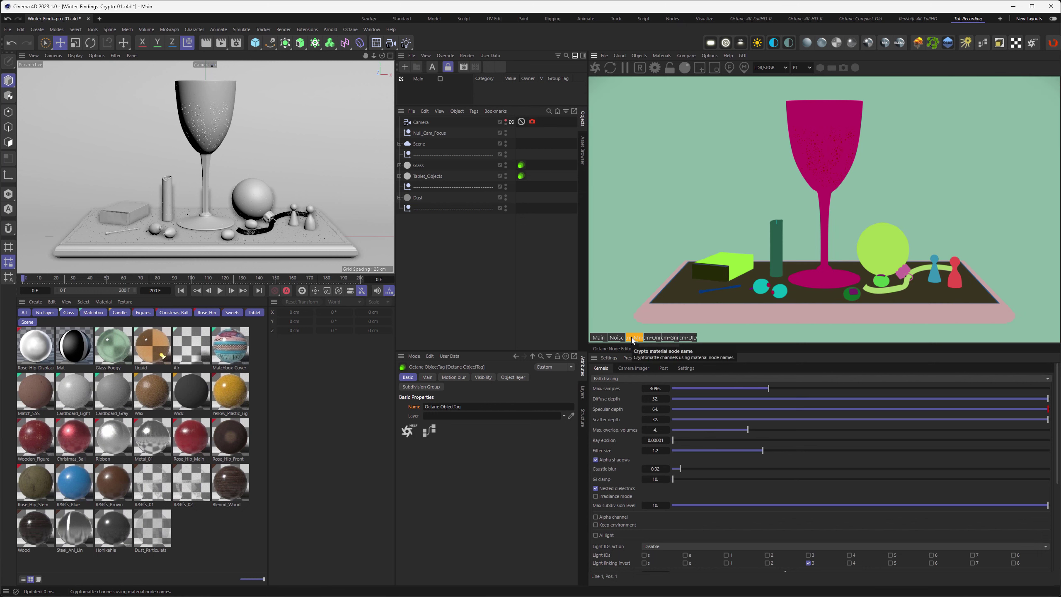
pyautogui.click(656, 337)
pyautogui.click(672, 337)
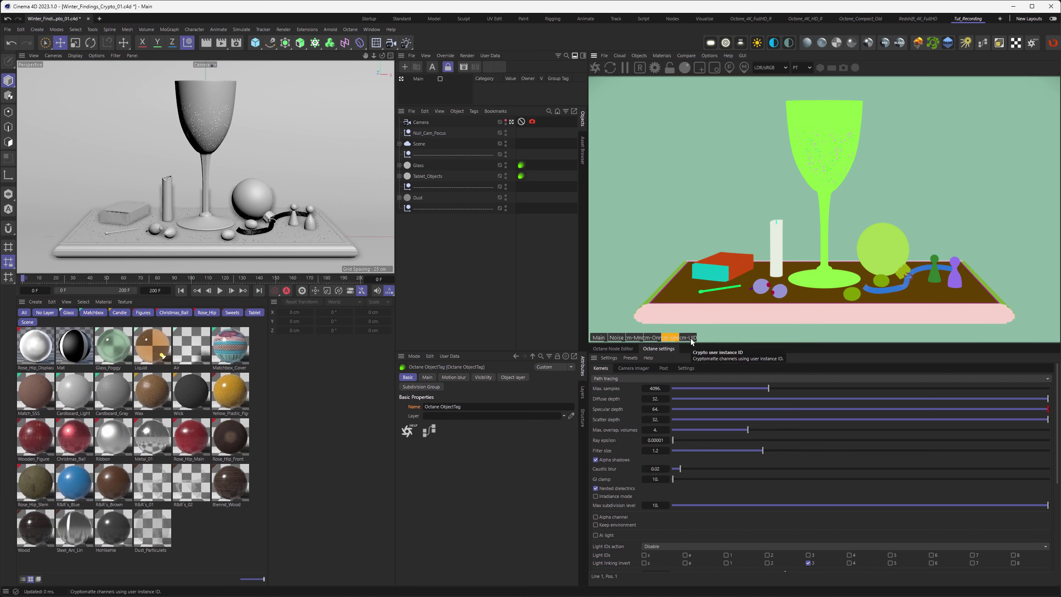
pyautogui.click(689, 338)
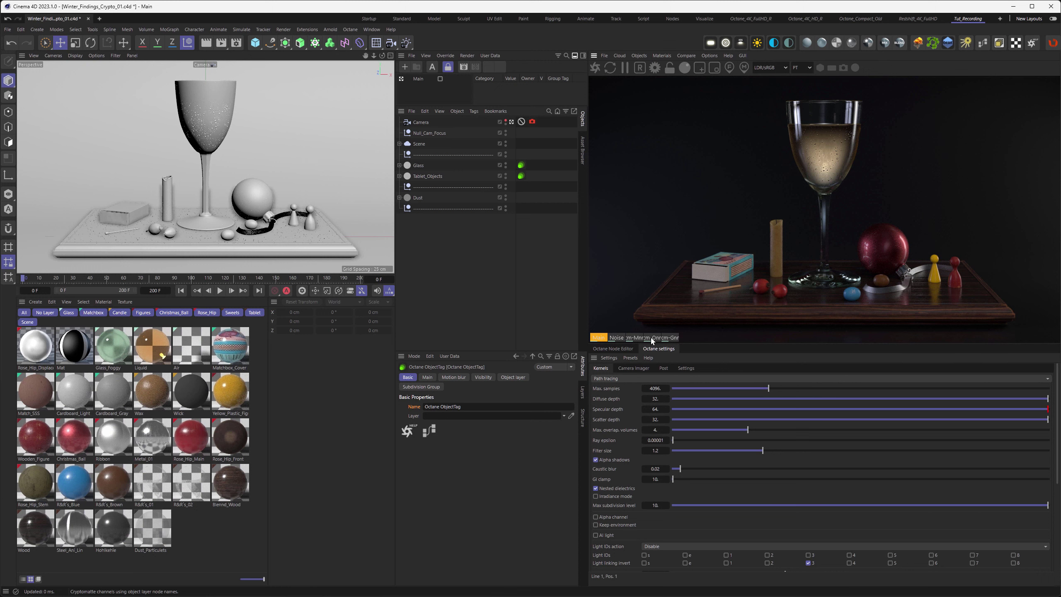
# Display the object node name pass and rename the Octane object tag of Null_Chalice_Glass as Glass.
pyautogui.click(652, 337)
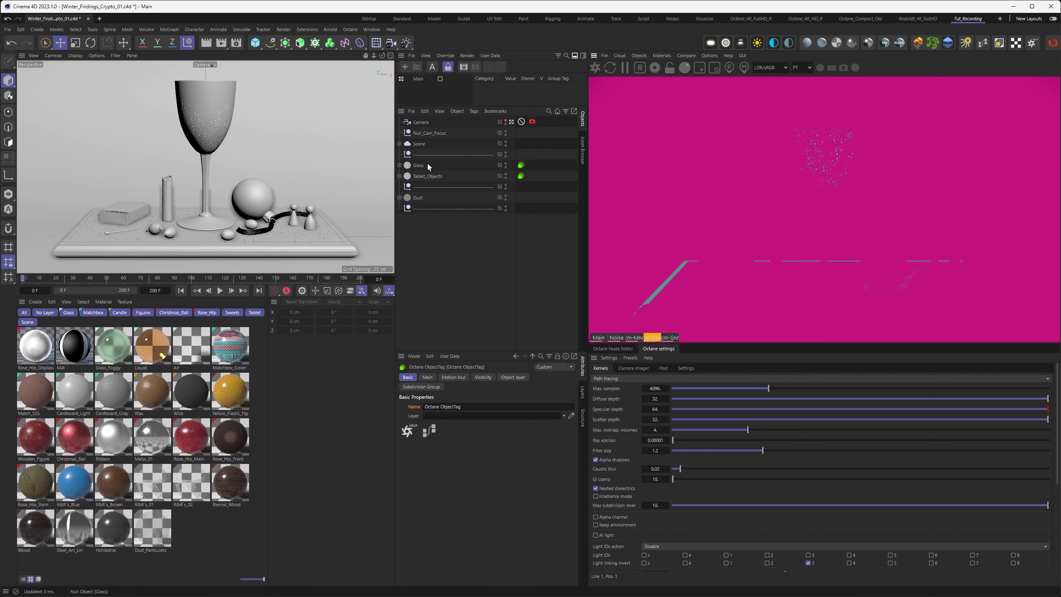
pyautogui.click(400, 165)
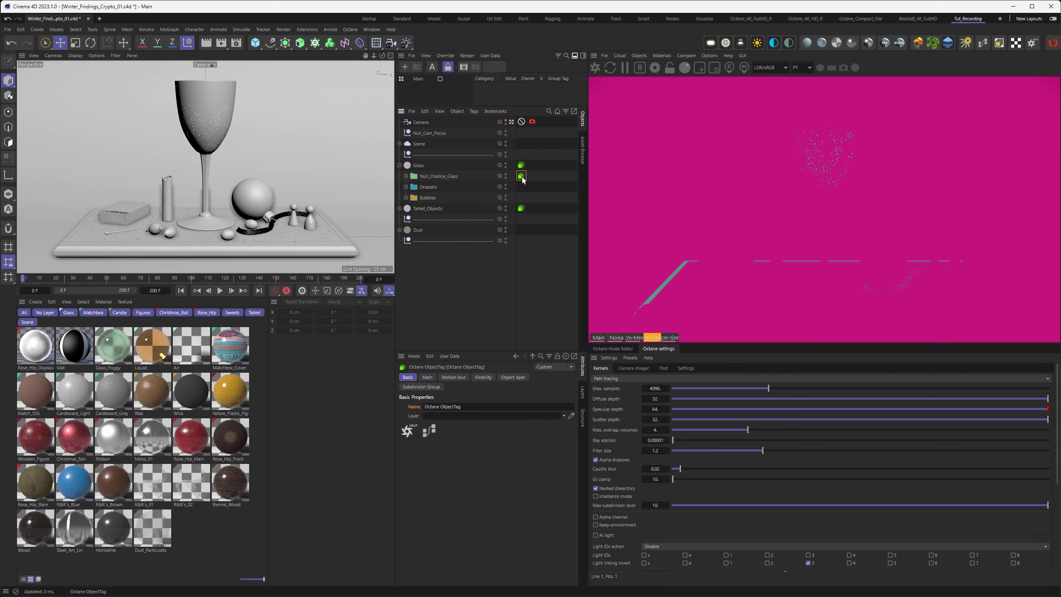
pyautogui.click(426, 406)
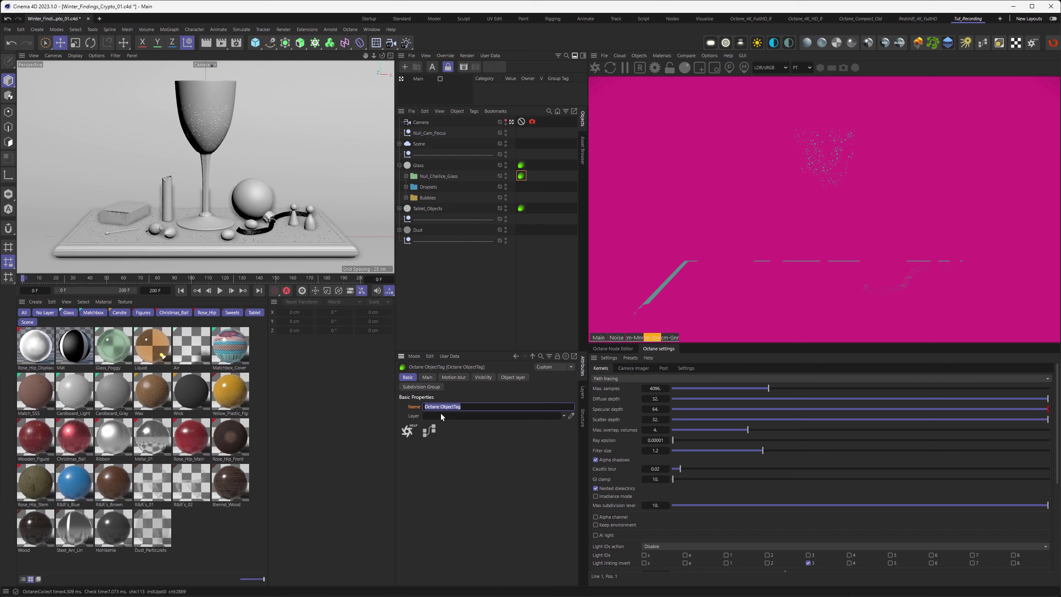
pyautogui.write('Glass')
pyautogui.press('Return')
pyautogui.click(506, 176)
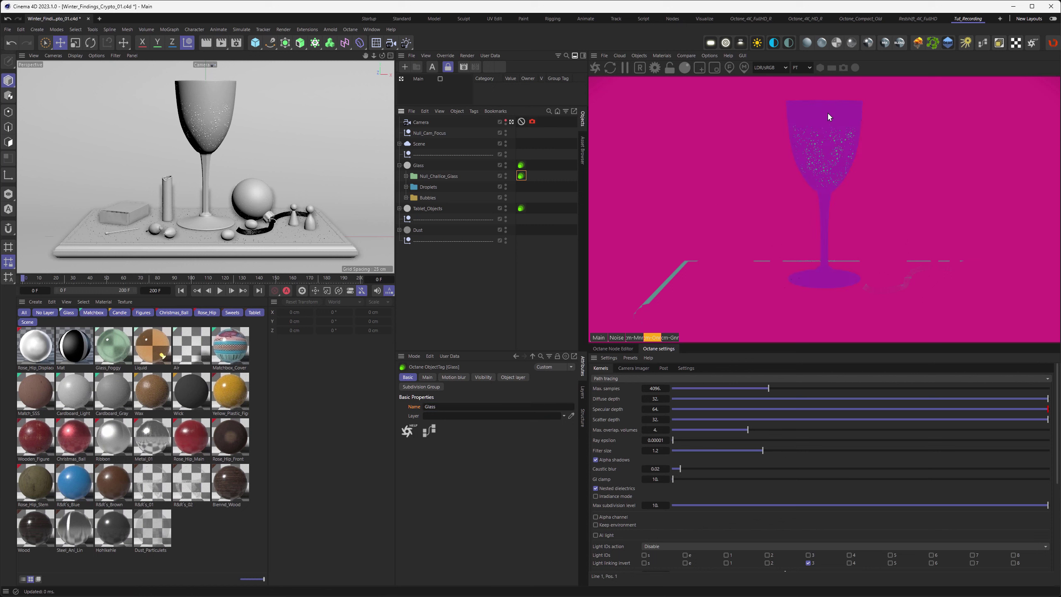
# Expand the Tablet_Objects group and rename the Octane object tag of the Tablet null as Tablet.
pyautogui.click(299, 253)
pyautogui.click(400, 208)
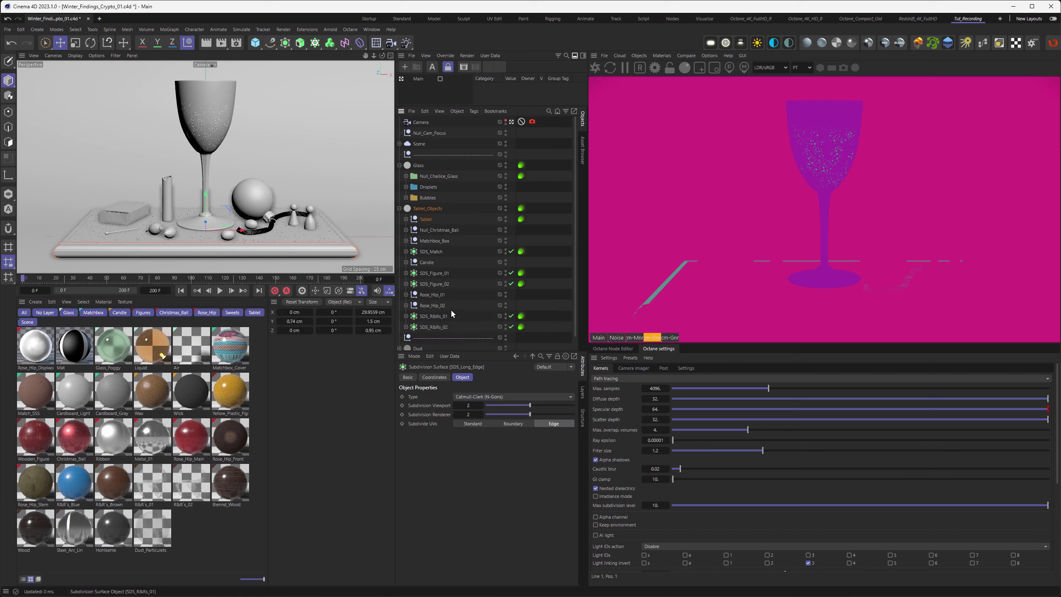
pyautogui.click(521, 219)
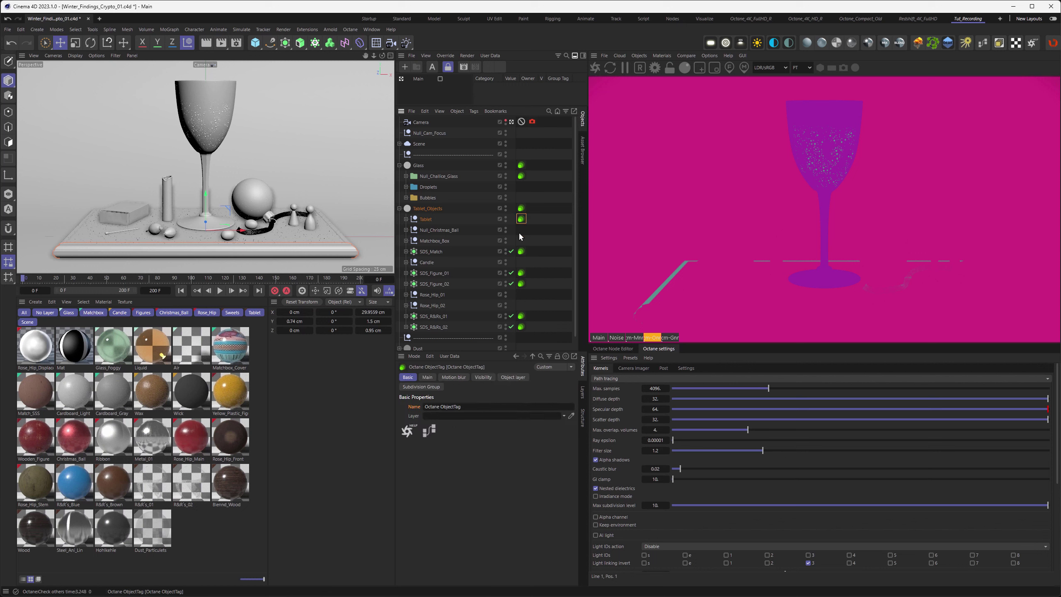
pyautogui.moveTo(478, 407); pyautogui.dragTo(386, 403)
pyautogui.write('Tablet')
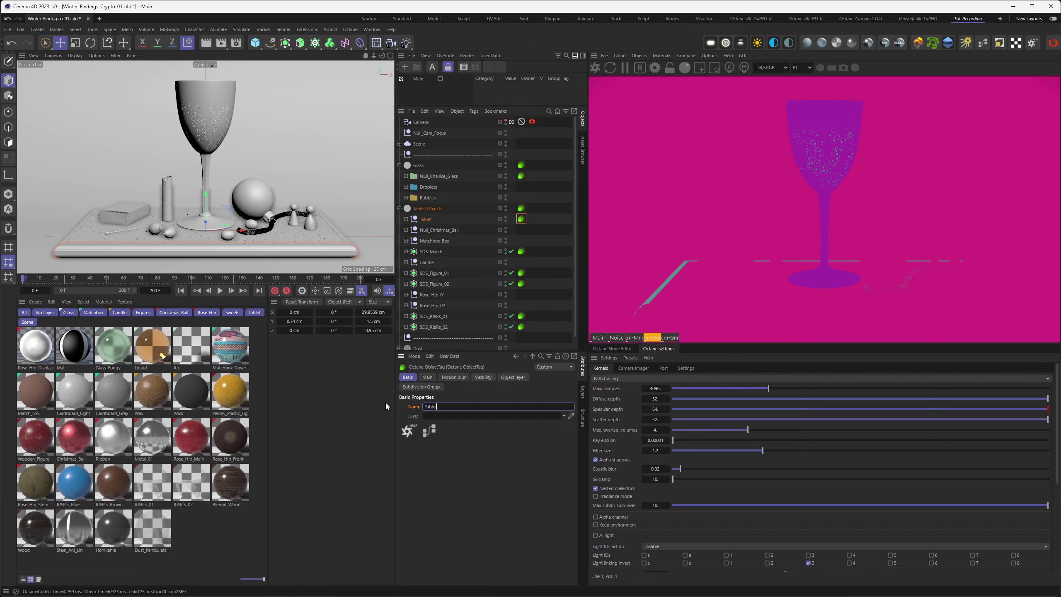
pyautogui.press('Return')
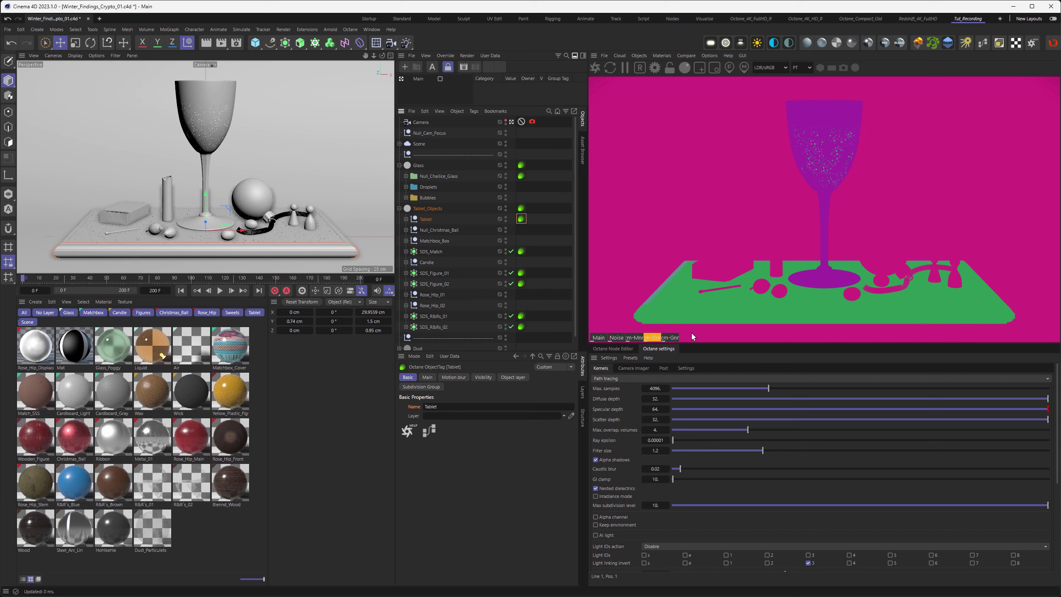
# Compare the geometry node name pass with the main beauty pass and render the scene to the Picture Viewer.
pyautogui.click(669, 339)
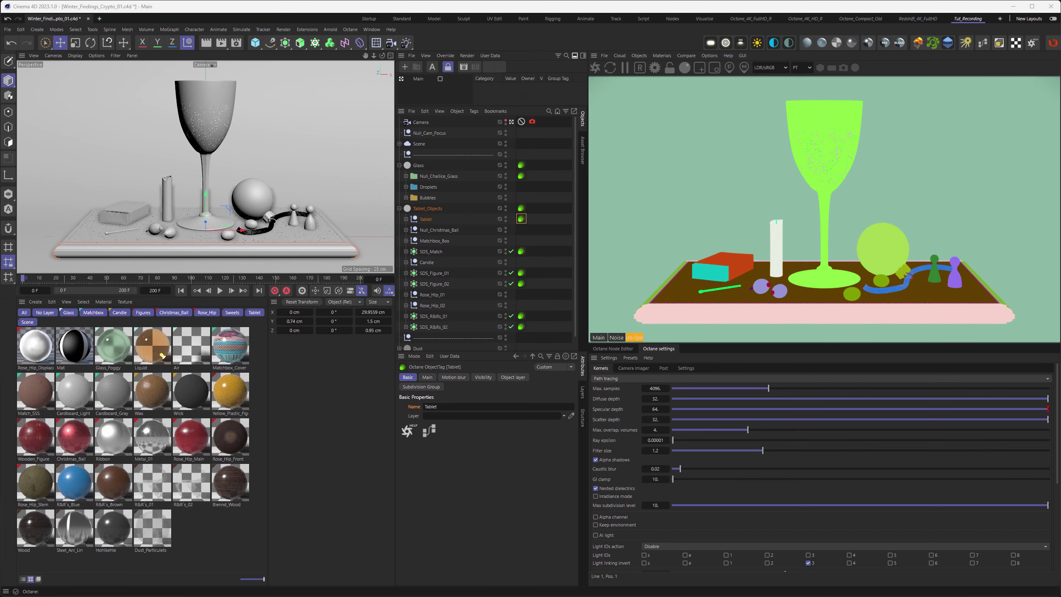
pyautogui.click(600, 337)
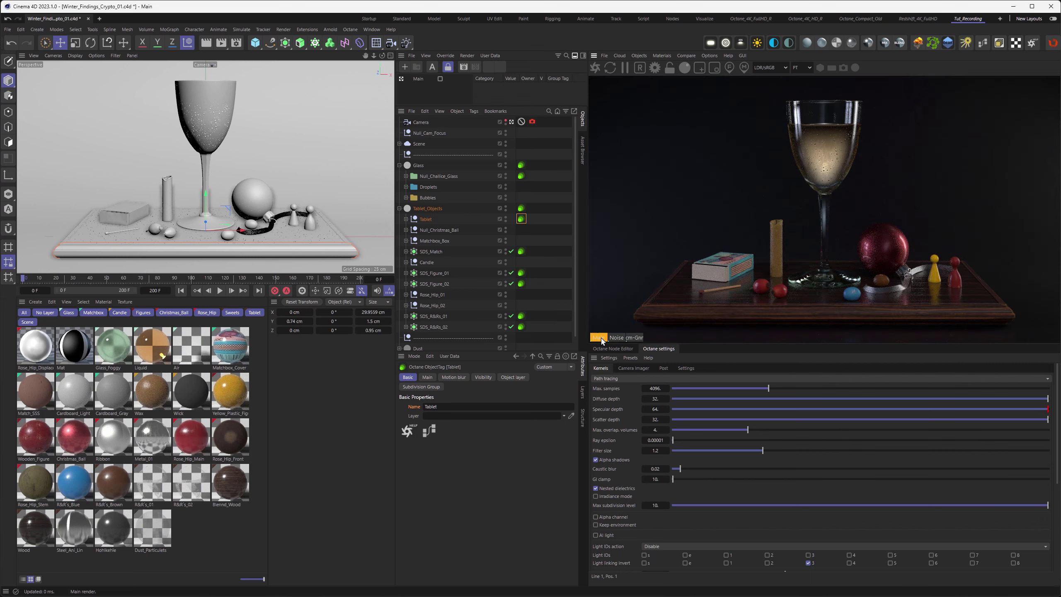
pyautogui.hotkey('shift', 'r')
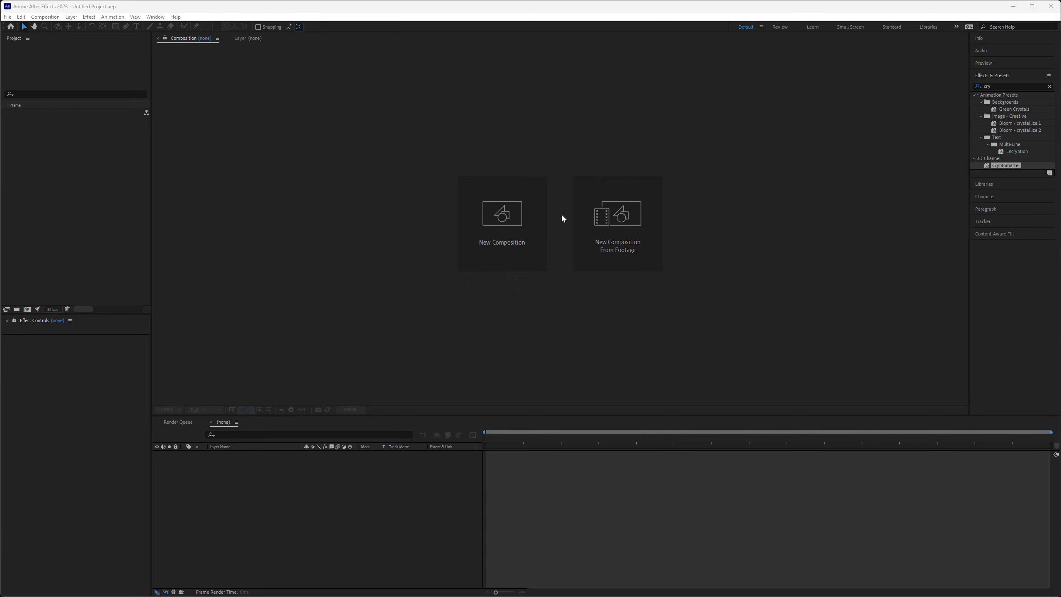
# Switch to After Effects and import Winter_Findings_Crypto_01_cm-Gnn_0100.exr and Winter_Findings_Crypto_01_Main_0100.exr as footage.
pyautogui.doubleClick(68, 165)
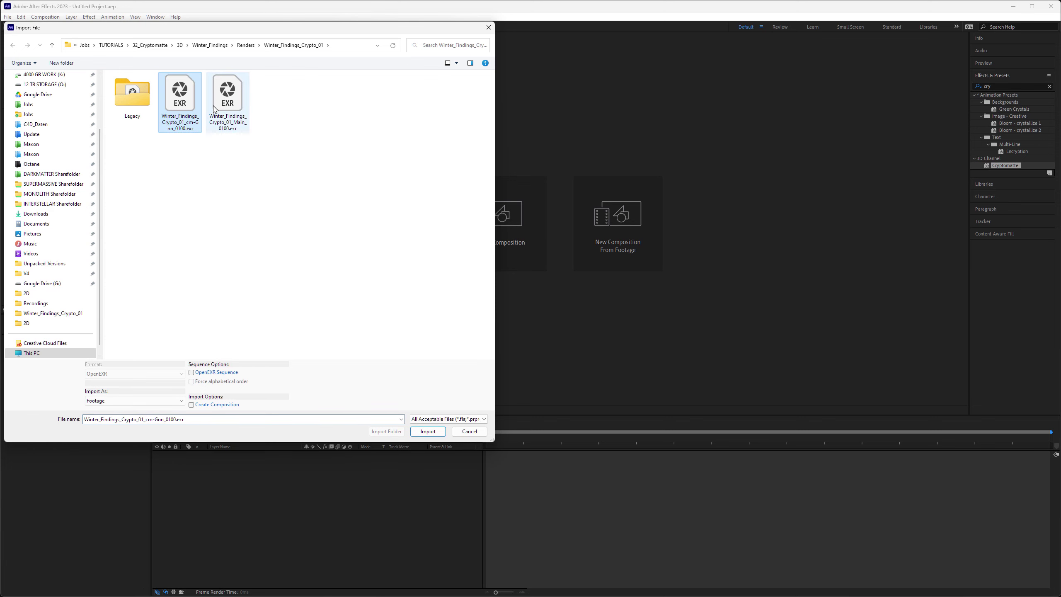
pyautogui.keyDown('shift'); pyautogui.click(215, 110); pyautogui.keyUp('shift')
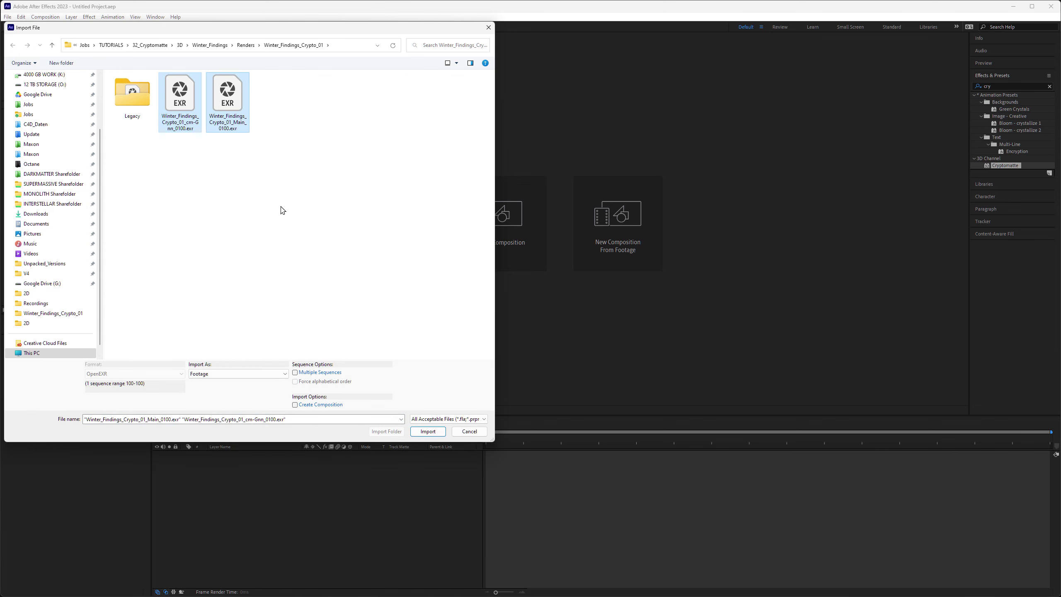
pyautogui.click(426, 432)
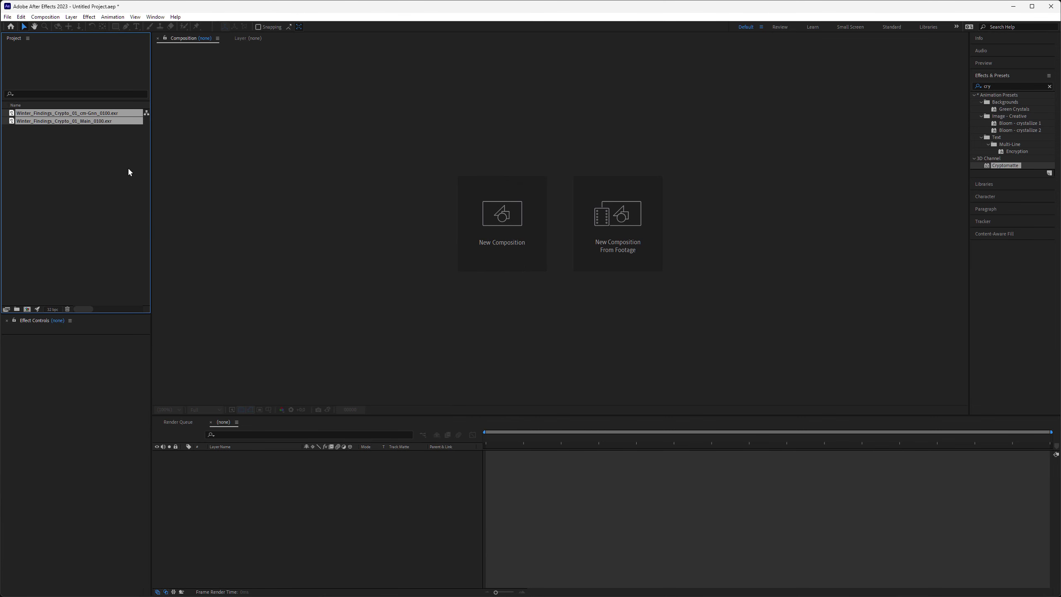
# Create a new composition from the Winter_Findings_Crypto_01_Main_0100.exr footage.
pyautogui.click(76, 121)
pyautogui.moveTo(39, 121); pyautogui.dragTo(460, 206)
pyautogui.scroll(-3, 531, 249)
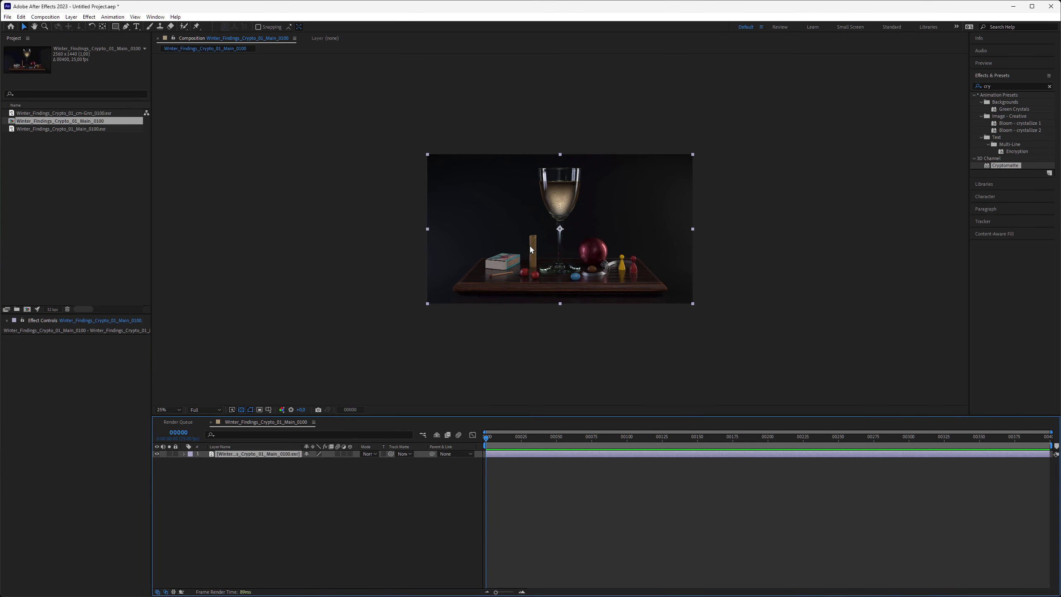
pyautogui.scroll(2, 530, 249)
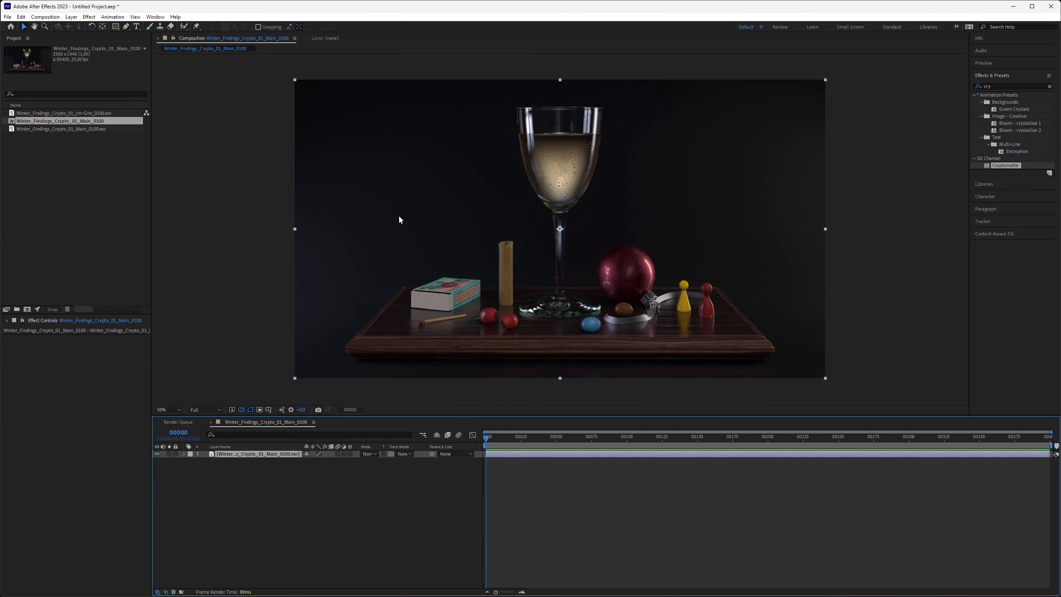
# Add Winter_Findings_Crypto_01_cm-Gnn_0100.exr above the main layer and apply the Cryptomatte effect to it.
pyautogui.click(92, 114)
pyautogui.moveTo(66, 111); pyautogui.dragTo(274, 452)
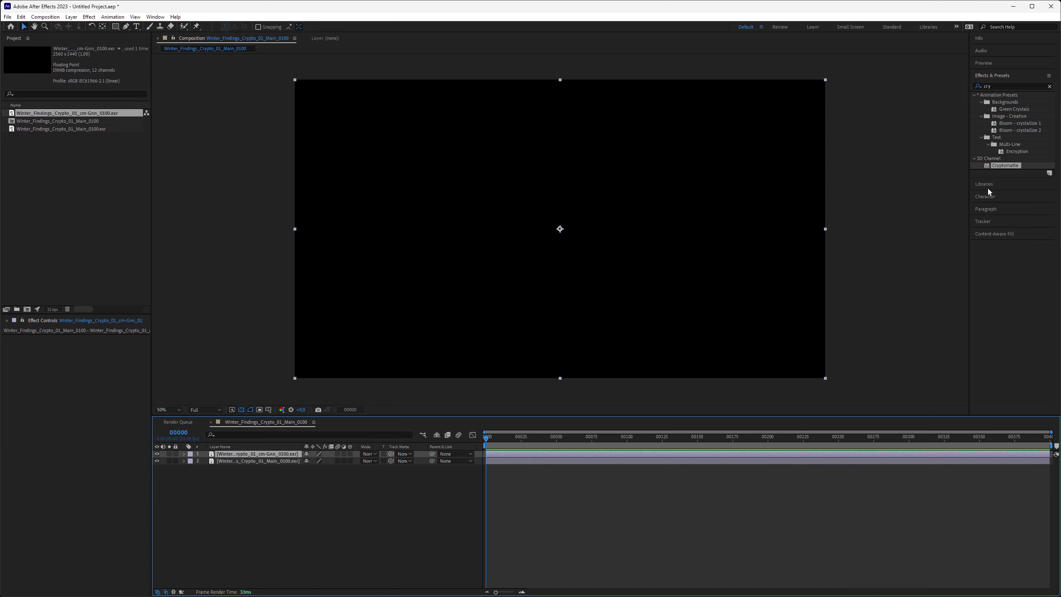
pyautogui.moveTo(989, 166); pyautogui.dragTo(267, 456)
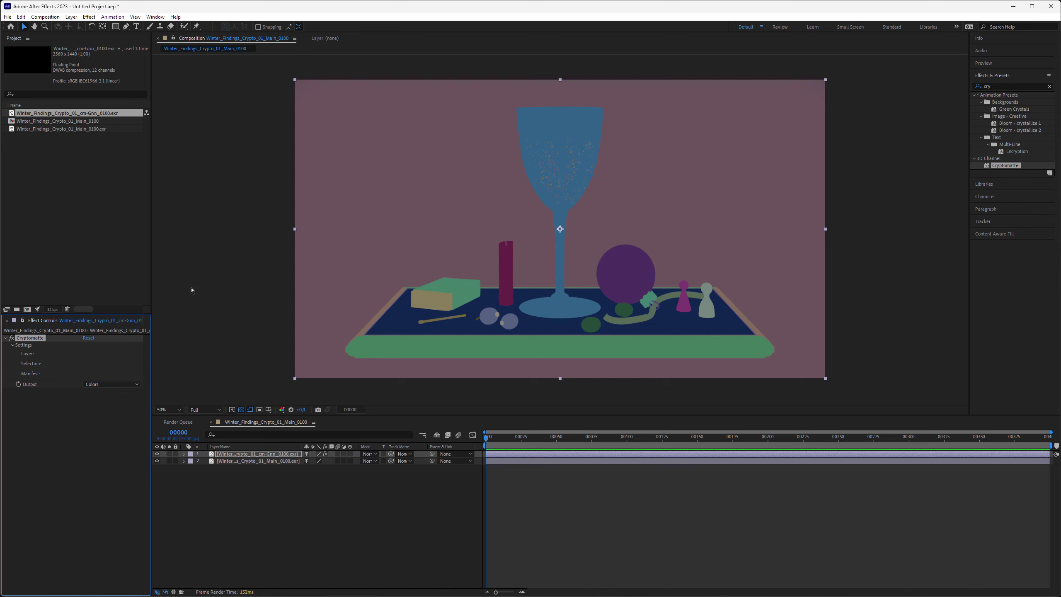
# Pick the matchbox, candle, wine glass, ornament and both game pawns one after another in the Cryptomatte preview.
pyautogui.click(461, 290)
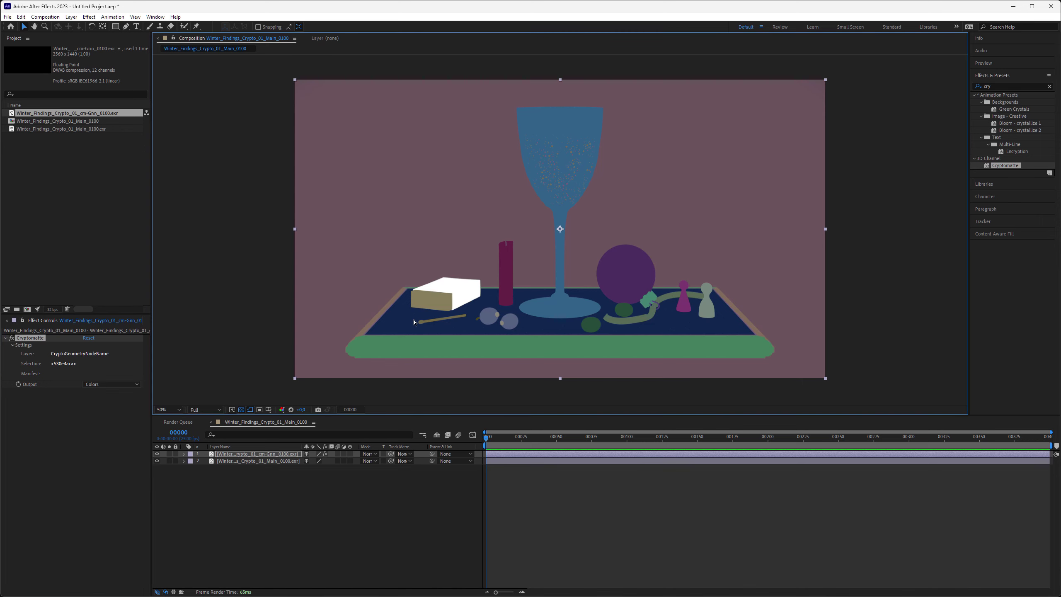
pyautogui.click(473, 309)
pyautogui.click(507, 278)
pyautogui.click(551, 198)
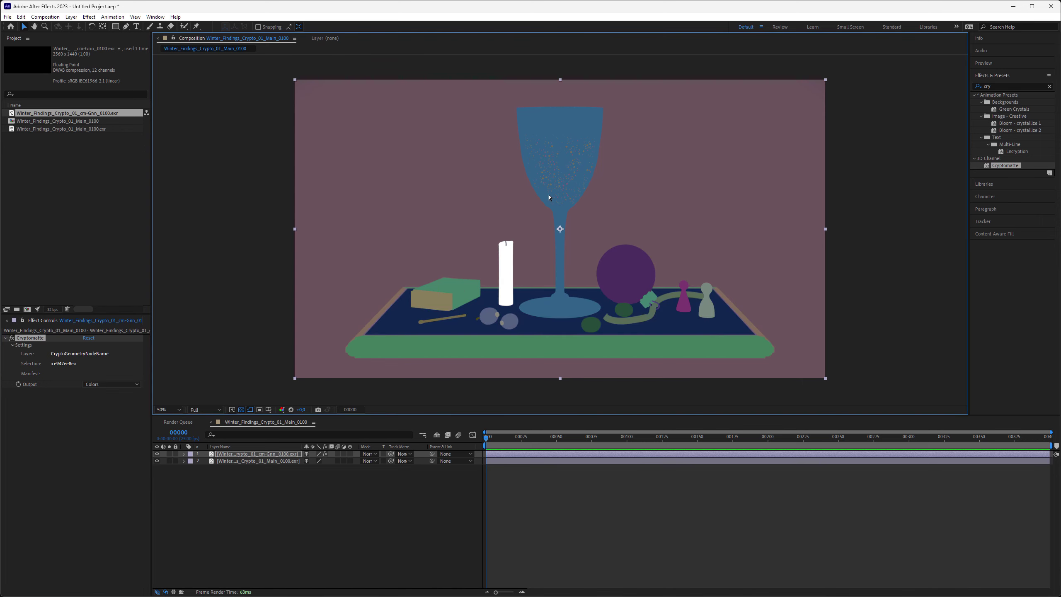
pyautogui.click(626, 271)
pyautogui.click(687, 300)
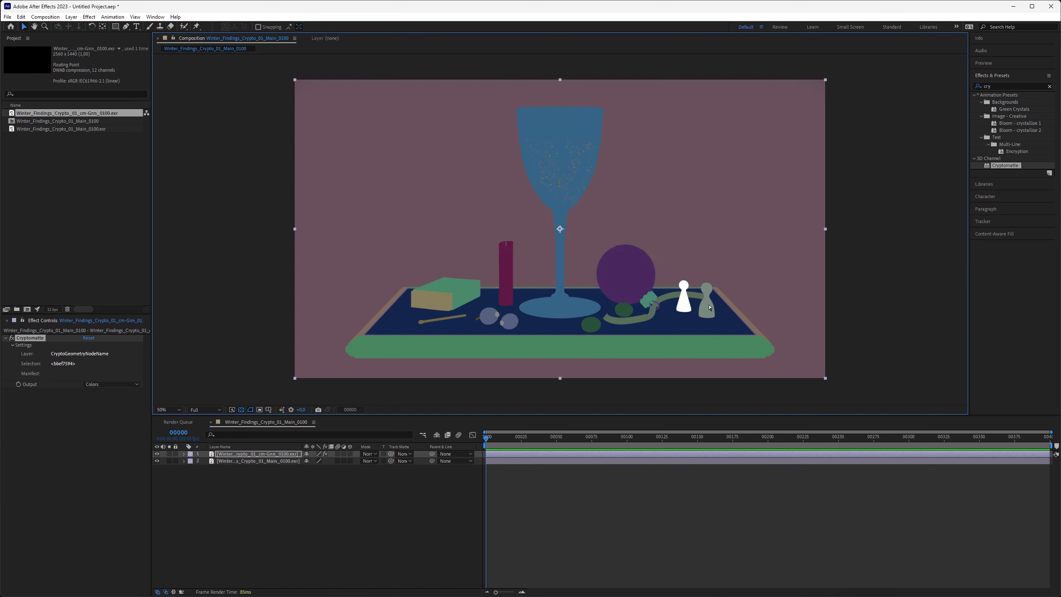
pyautogui.click(706, 300)
# Try single Cryptomatte selections on the ribbon, tablet surface, match, matchbox, tablet side edges and tablet front edge.
pyautogui.click(628, 324)
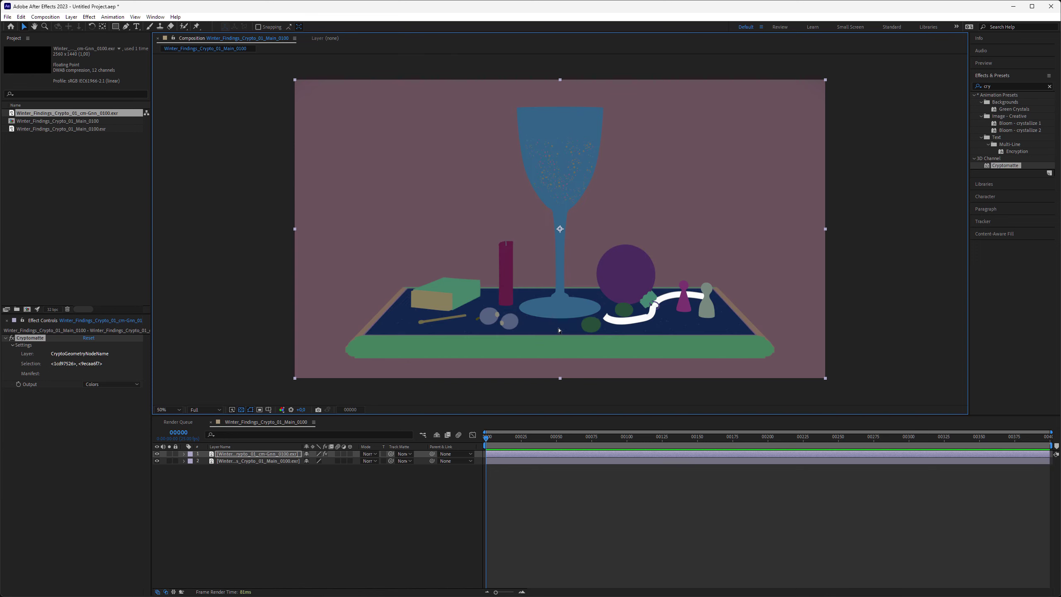
pyautogui.click(451, 332)
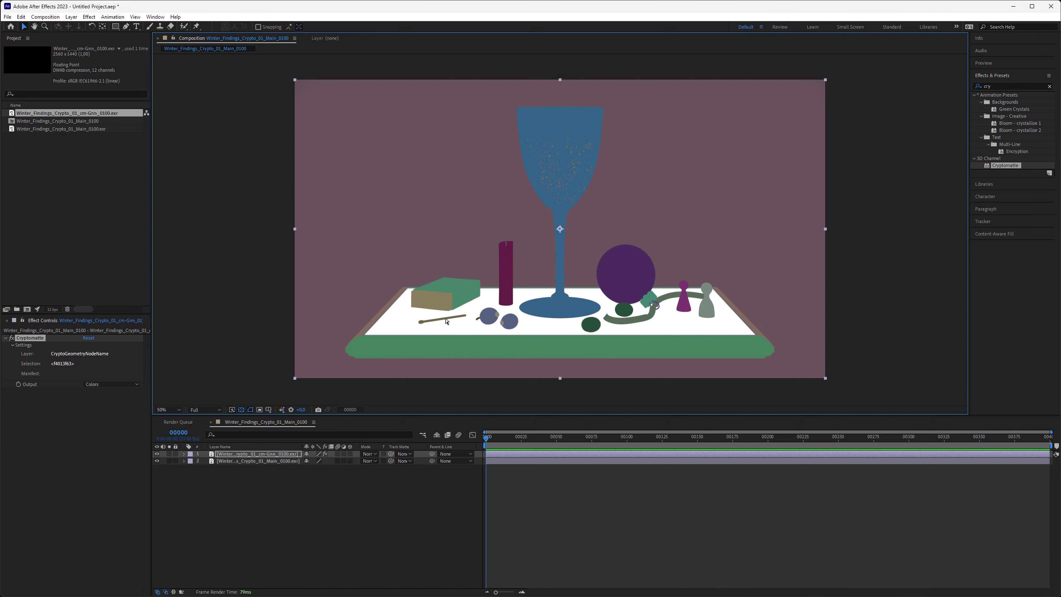
pyautogui.click(446, 319)
pyautogui.click(456, 296)
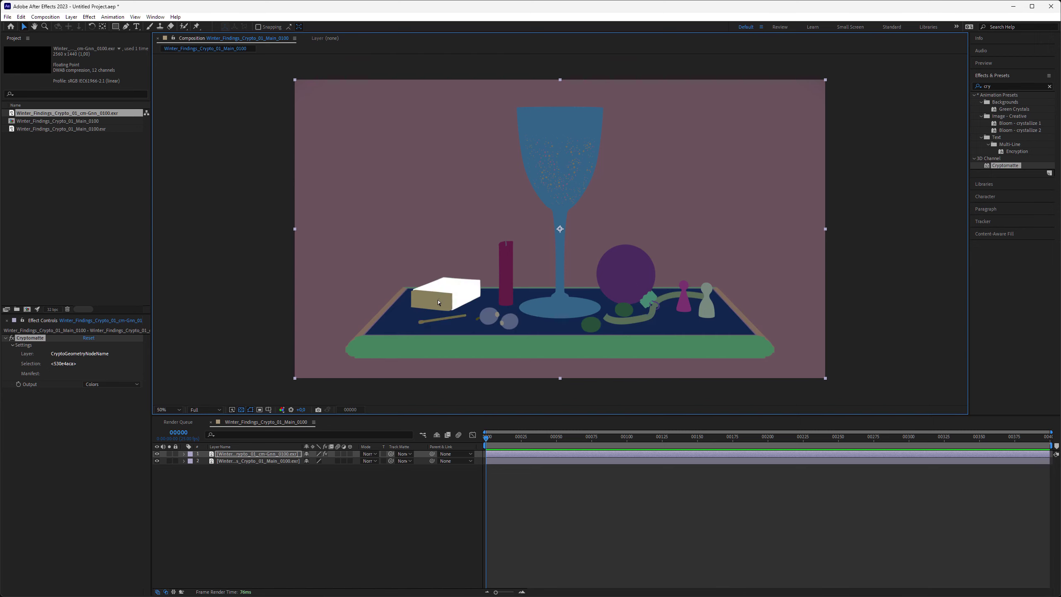
pyautogui.click(372, 323)
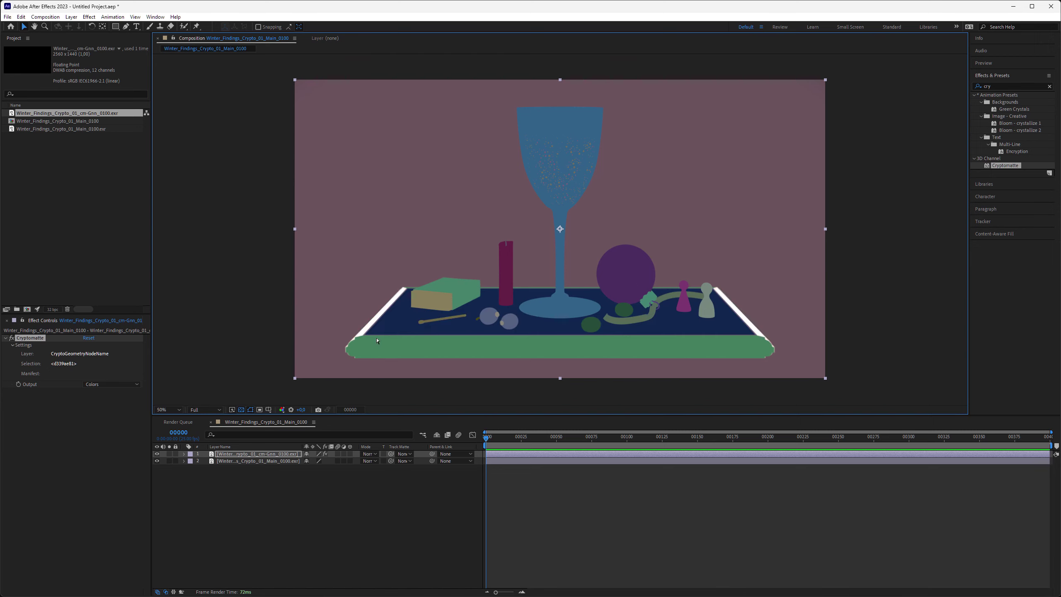
pyautogui.click(435, 347)
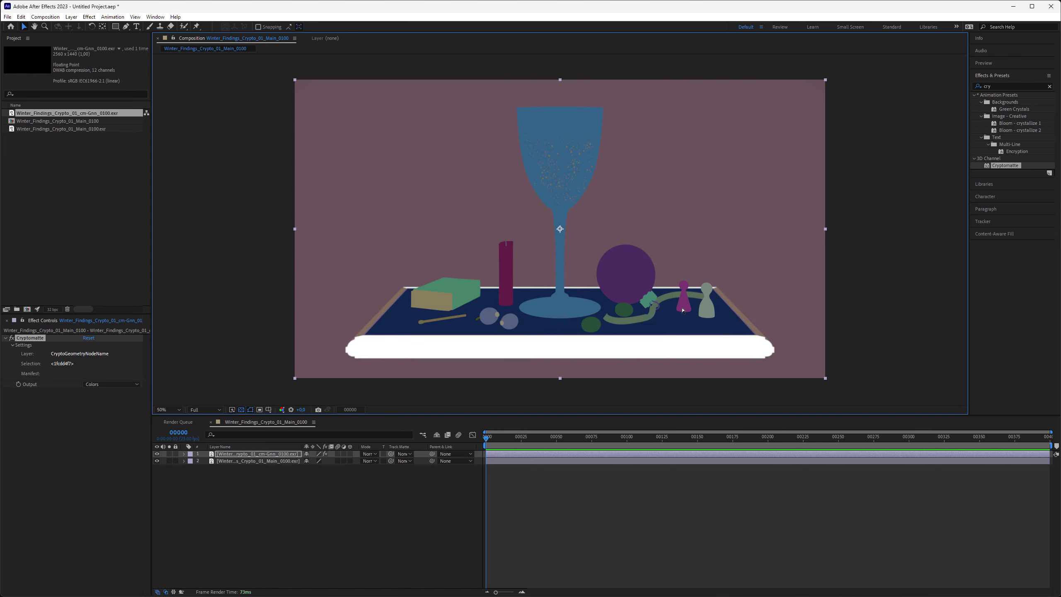
# Select the wine glass in the Cryptomatte preview, and switch the selection to the droplets on it.
pyautogui.click(575, 167)
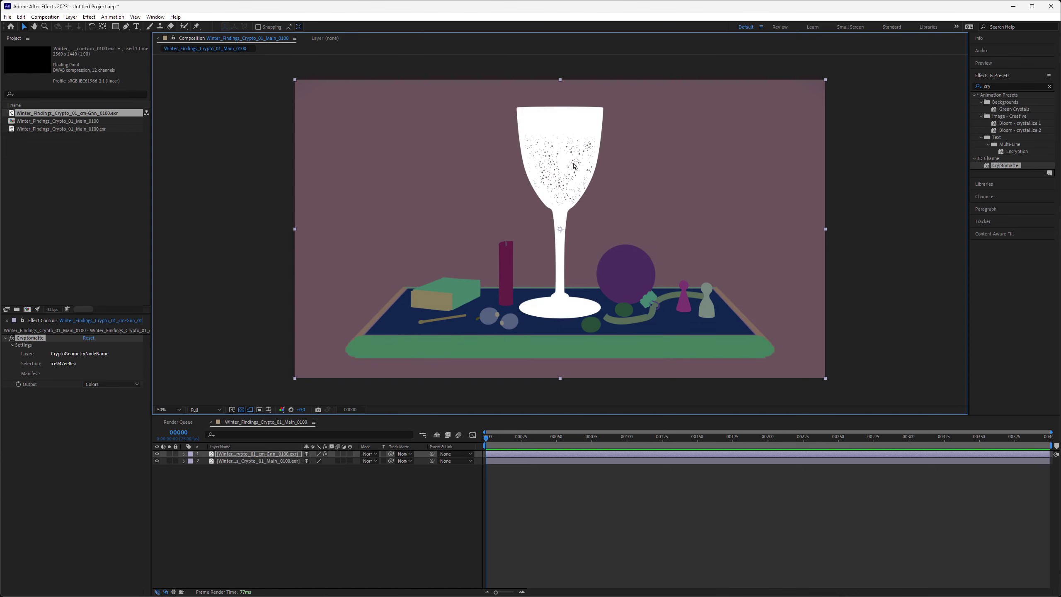
pyautogui.click(571, 178)
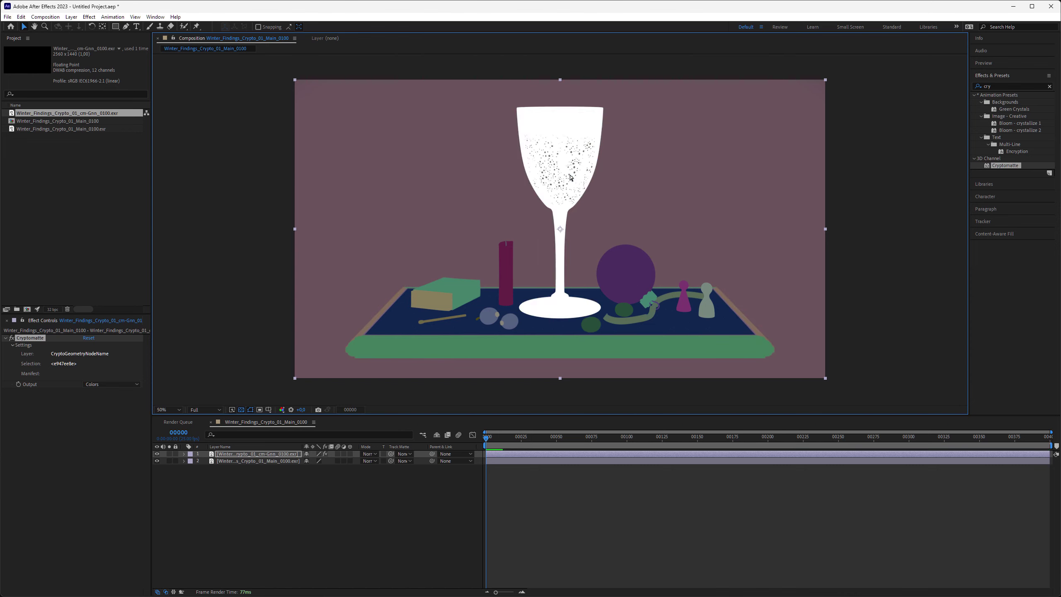
pyautogui.click(575, 174)
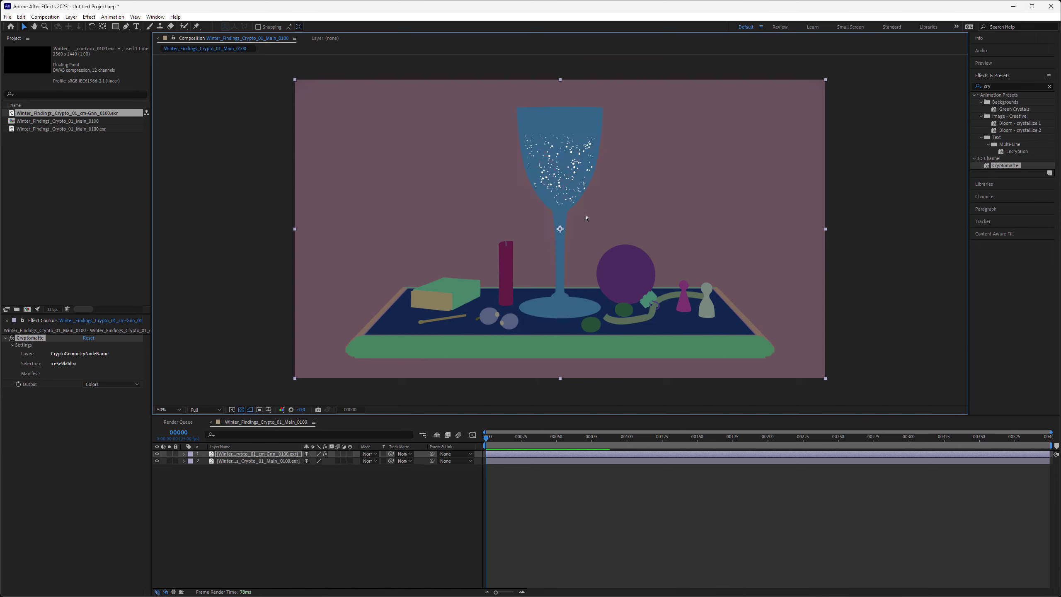
# Add the ornament, candle, both matchbox parts and the tablet surface to the Cryptomatte selection.
pyautogui.keyDown('shift'); pyautogui.click(630, 271); pyautogui.keyUp('shift')
pyautogui.keyDown('shift'); pyautogui.click(507, 270); pyautogui.keyUp('shift')
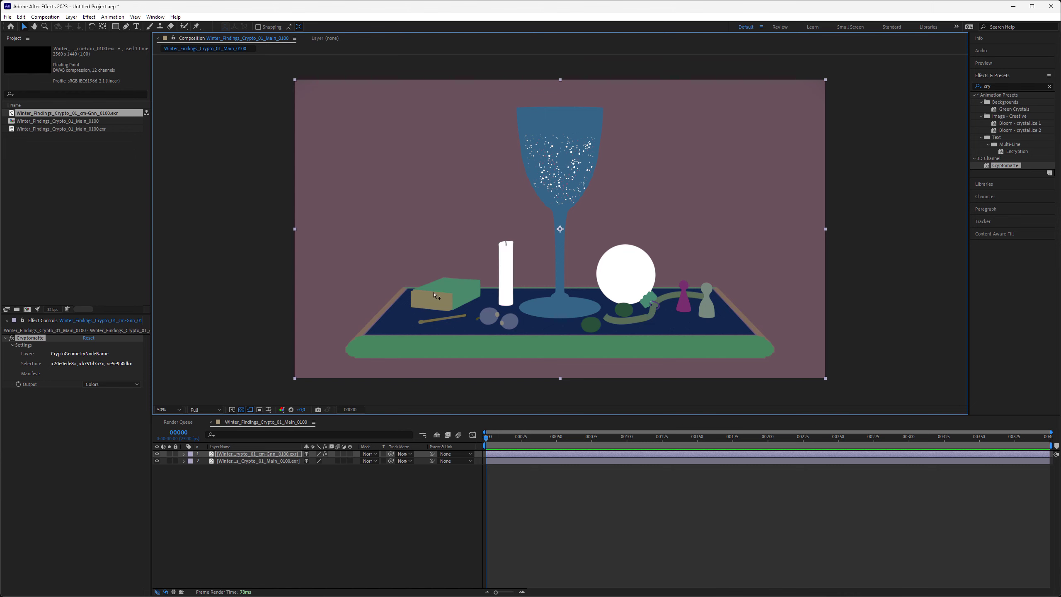
pyautogui.keyDown('shift'); pyautogui.click(462, 290); pyautogui.keyUp('shift')
pyautogui.keyDown('shift'); pyautogui.click(432, 300); pyautogui.keyUp('shift')
pyautogui.keyDown('shift'); pyautogui.click(395, 327); pyautogui.keyUp('shift')
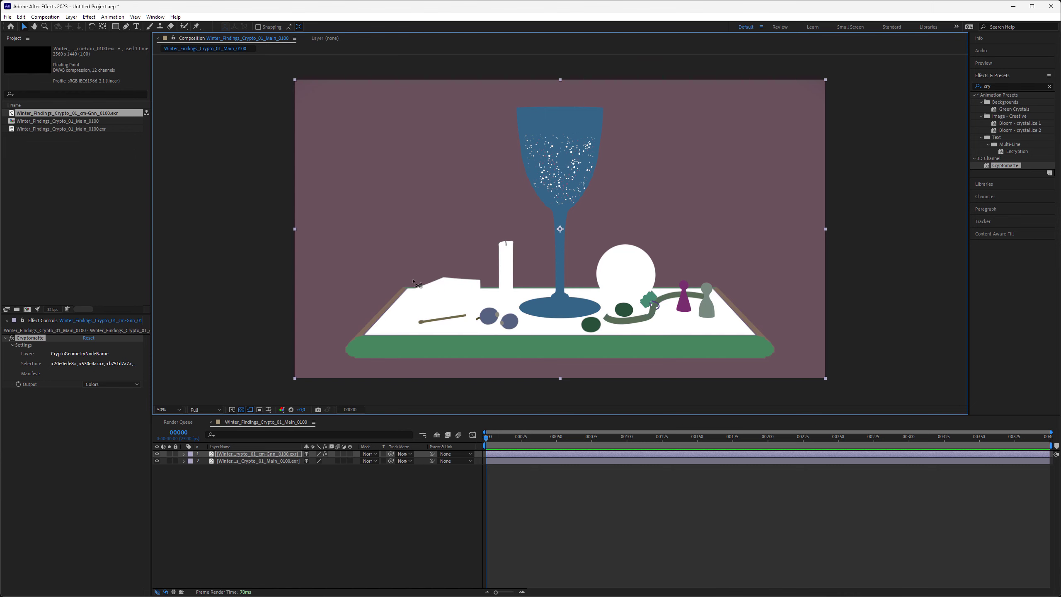
# Remove both matchbox parts, the candle and the ornament from the Cryptomatte selection.
pyautogui.keyDown('alt'); pyautogui.click(439, 295); pyautogui.keyUp('alt')
pyautogui.keyDown('alt'); pyautogui.click(469, 287); pyautogui.keyUp('alt')
pyautogui.keyDown('alt'); pyautogui.click(504, 265); pyautogui.keyUp('alt')
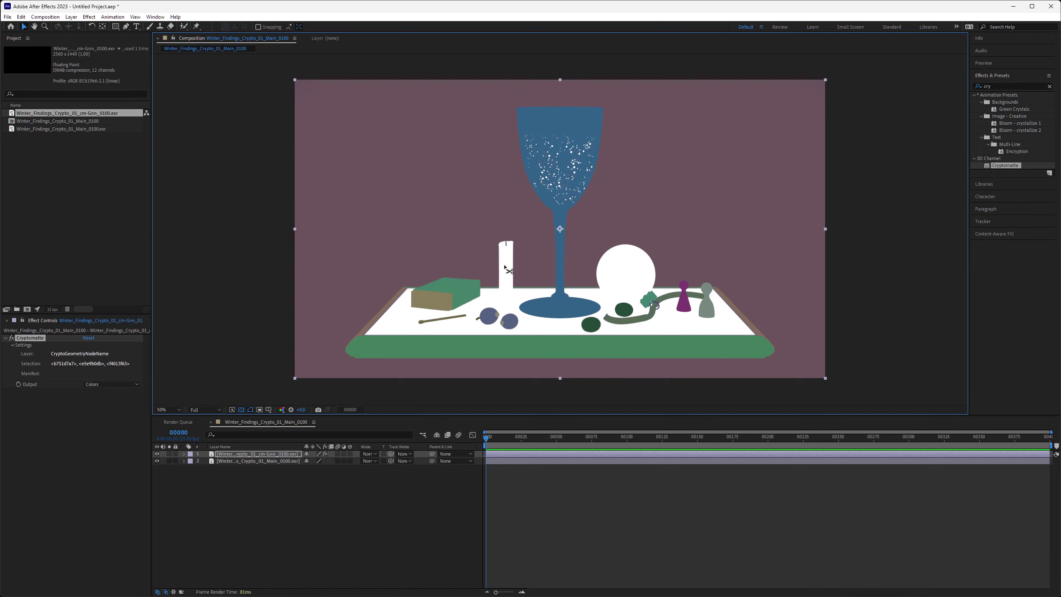
pyautogui.keyDown('alt'); pyautogui.click(625, 279); pyautogui.keyUp('alt')
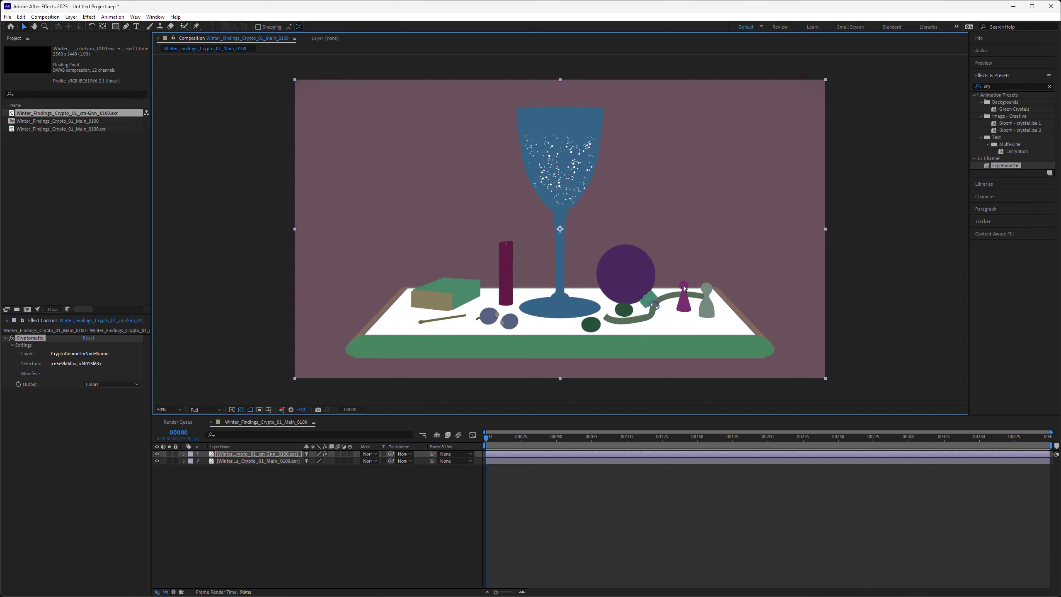
# Select only the ornament and the two game pawns as the matte and set the Cryptomatte output to Matted RGBA.
pyautogui.click(636, 274)
pyautogui.keyDown('shift'); pyautogui.click(685, 289); pyautogui.keyUp('shift')
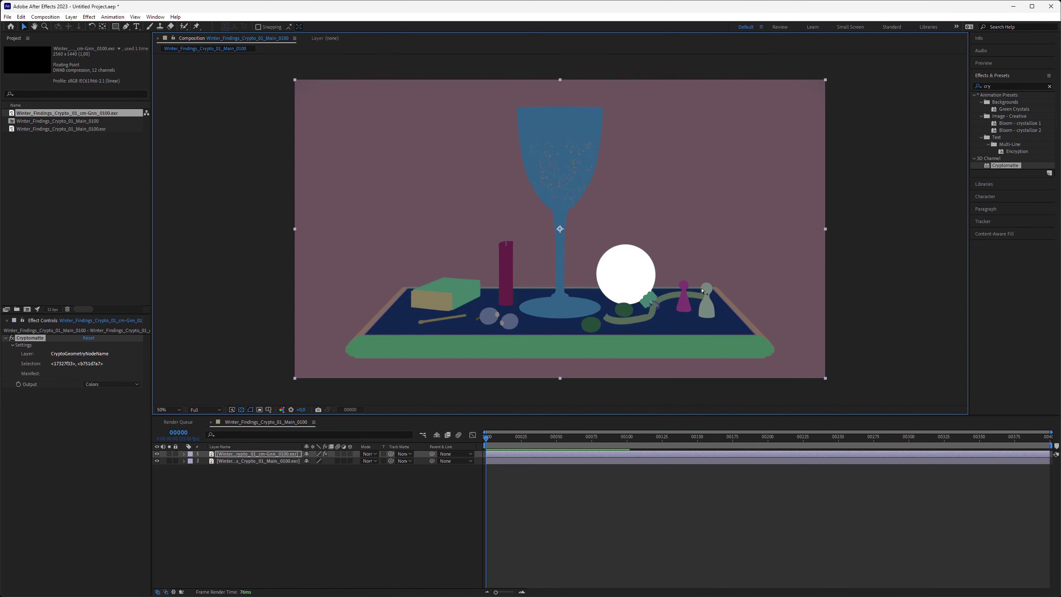
pyautogui.keyDown('shift'); pyautogui.click(705, 291); pyautogui.keyUp('shift')
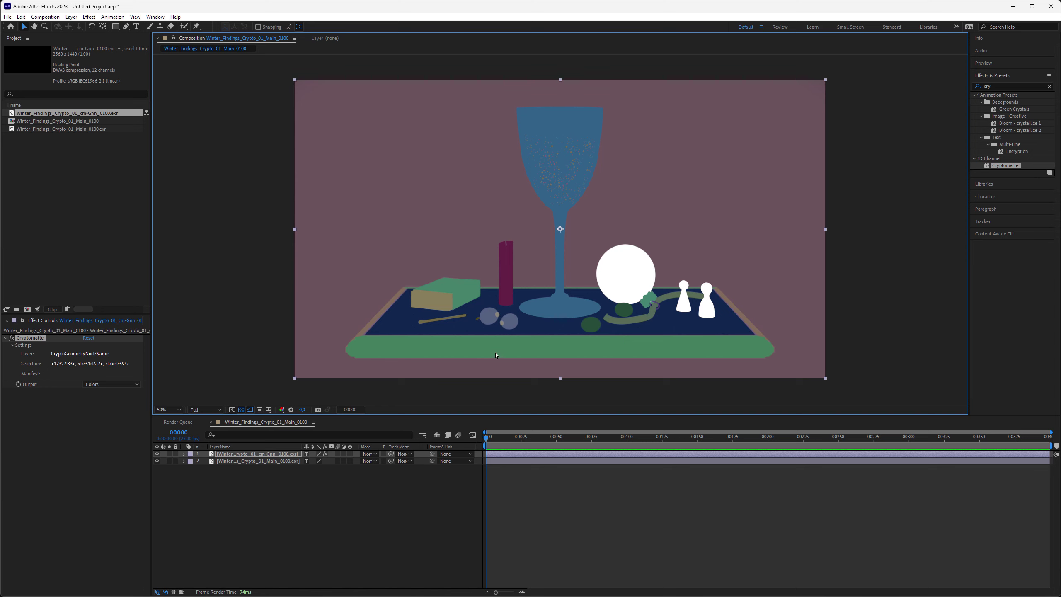
pyautogui.click(109, 384)
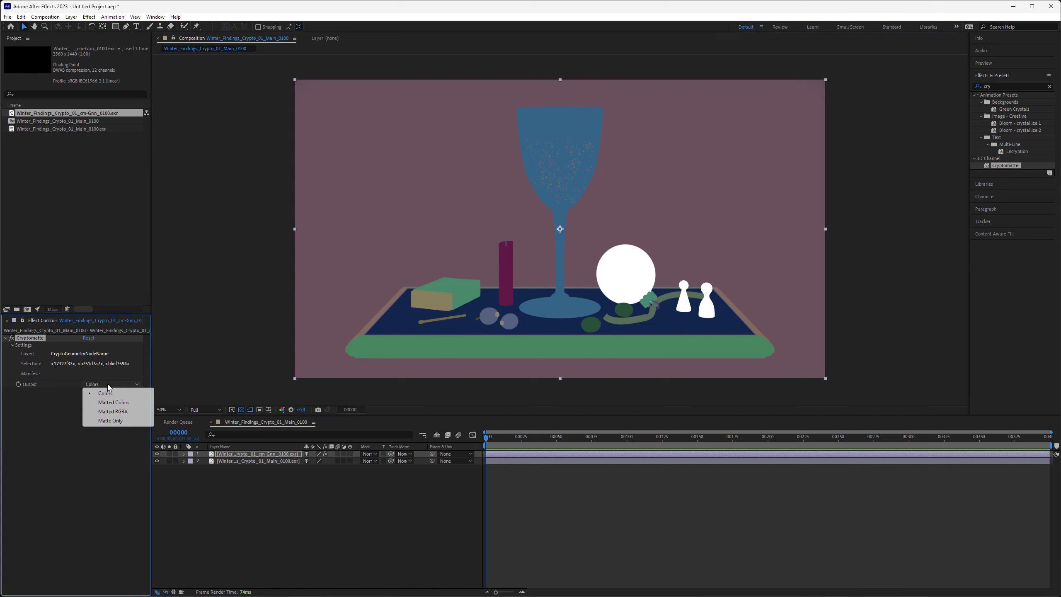
pyautogui.click(108, 412)
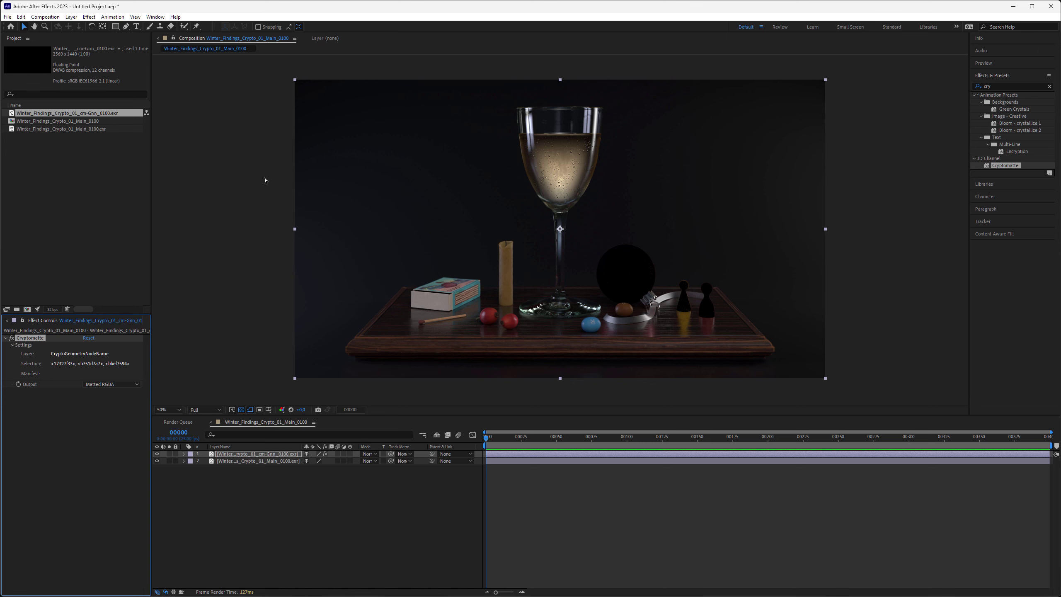
# Create an adjustment layer between the two footage layers and use the Cryptomatte layer as its track matte.
pyautogui.click(71, 17)
pyautogui.moveTo(85, 29)
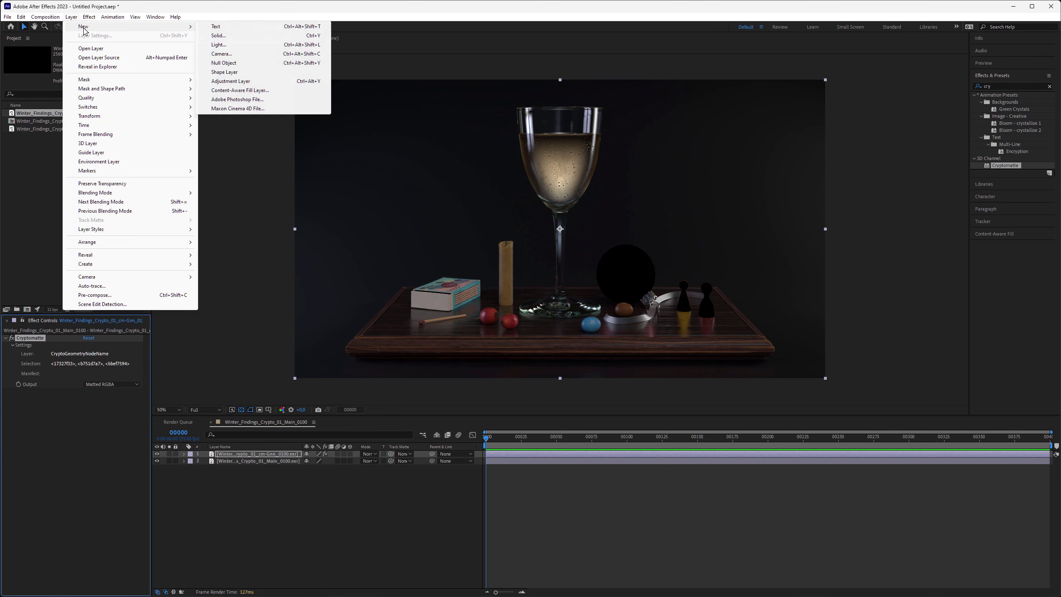
pyautogui.click(250, 85)
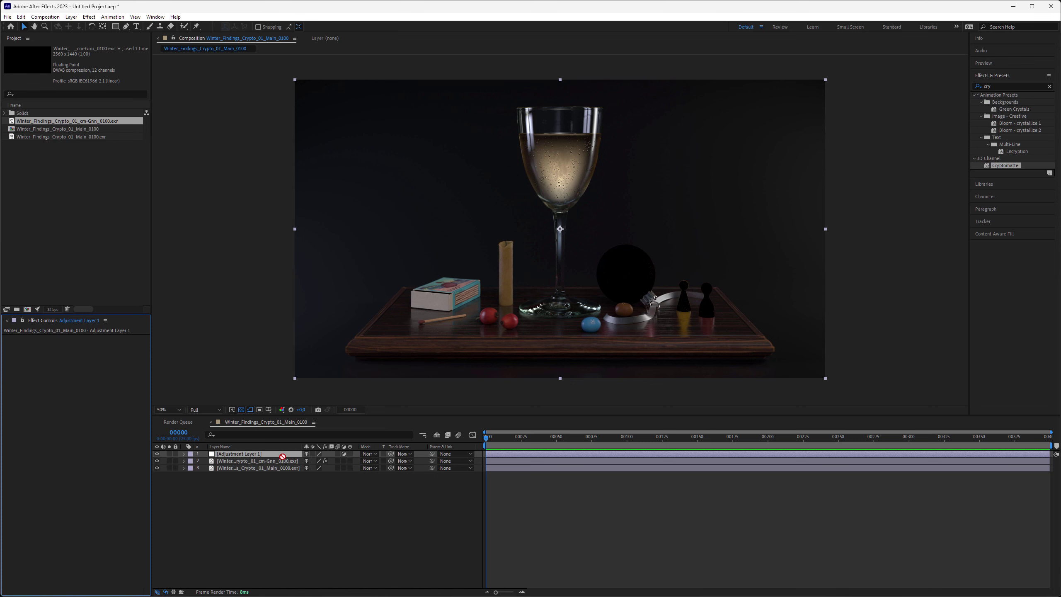
pyautogui.moveTo(283, 456); pyautogui.dragTo(284, 466)
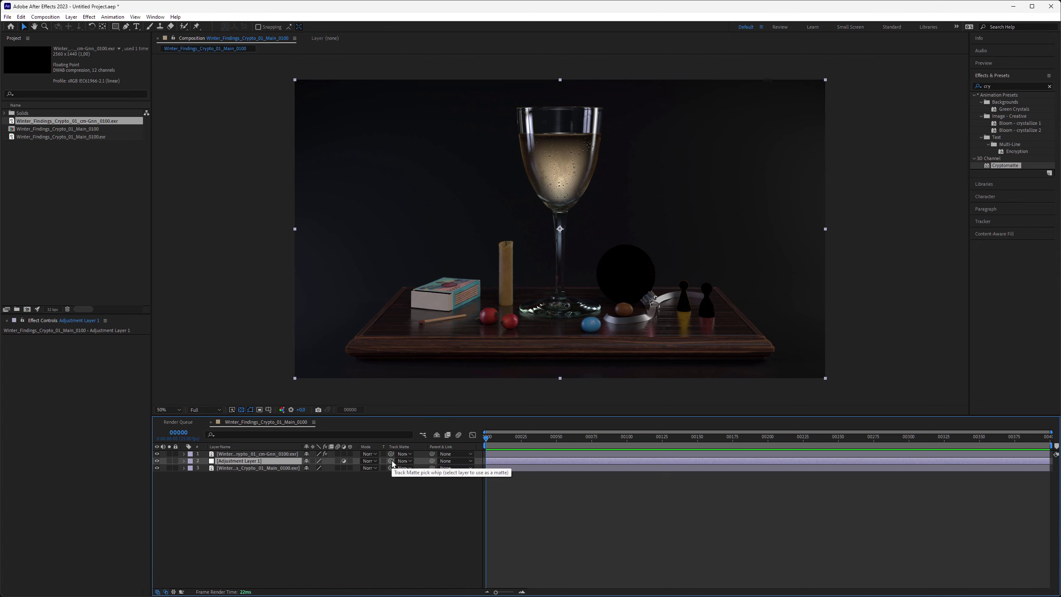
pyautogui.moveTo(392, 463); pyautogui.dragTo(232, 456)
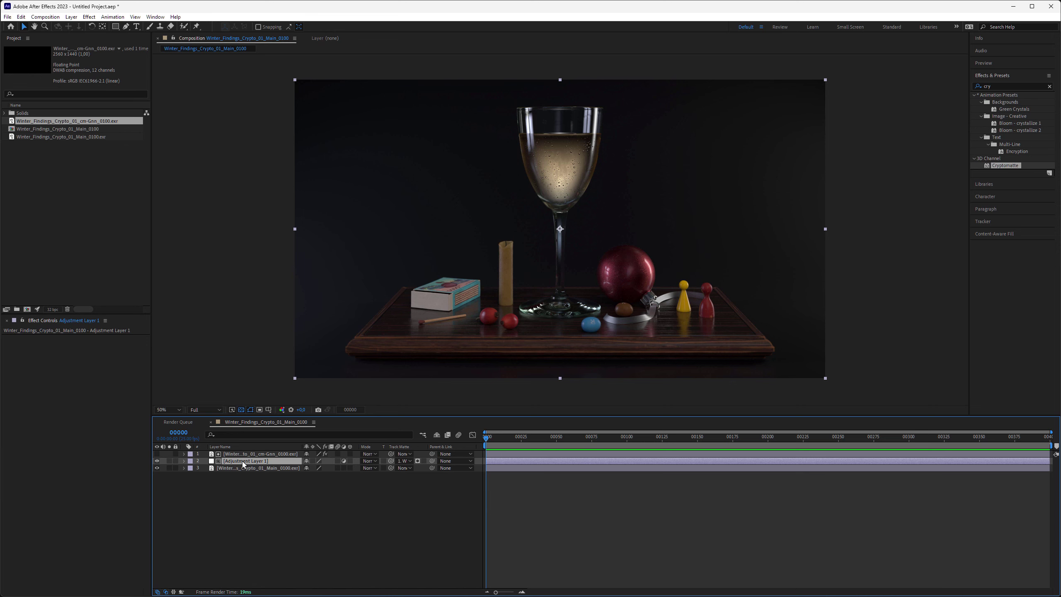
# Apply the Curves effect to the adjustment layer and raise the RGB curve's midpoint to brighten the matted objects.
pyautogui.hotkey('ctrl', 'space')
pyautogui.write('curve')
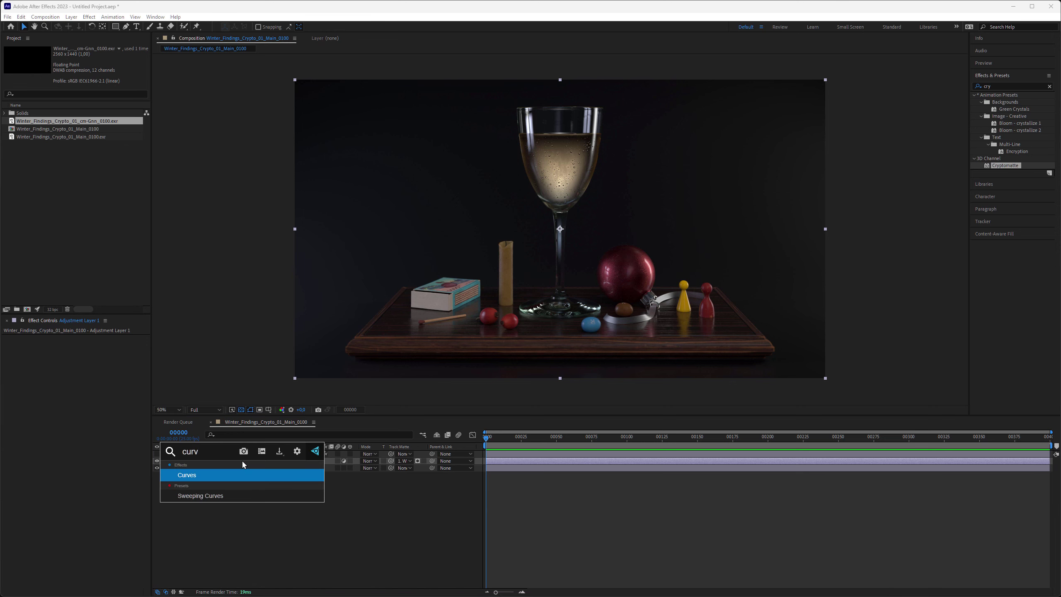
pyautogui.press('Return')
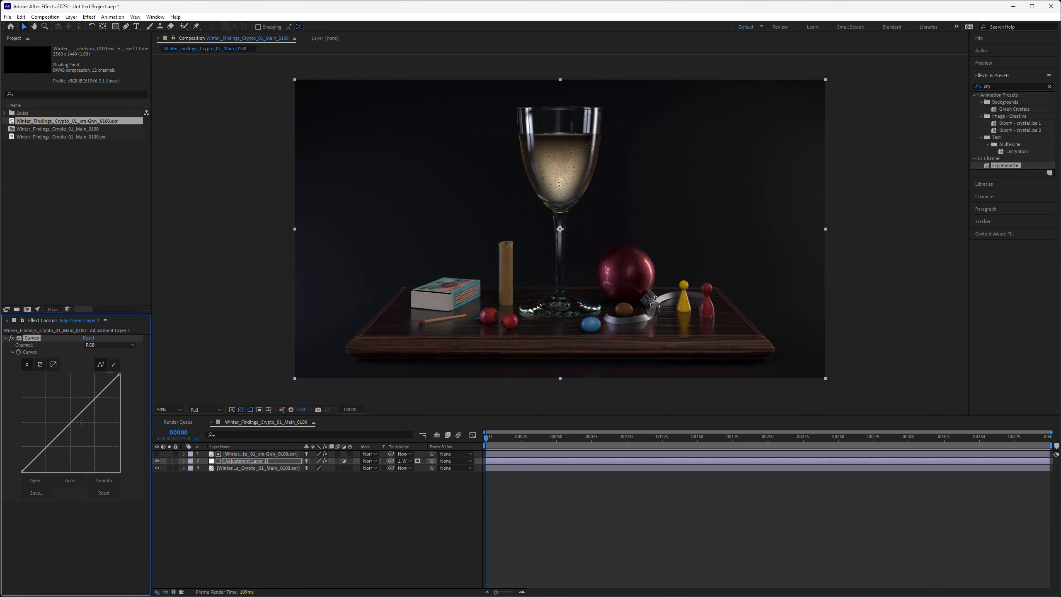
pyautogui.moveTo(71, 422); pyautogui.dragTo(59, 407)
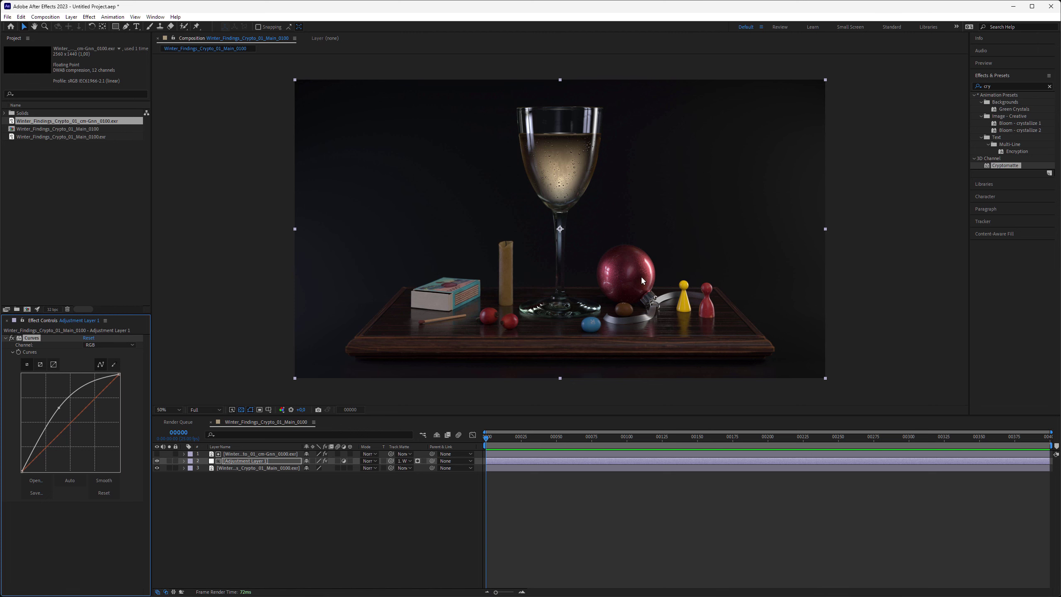
# Show the Cryptomatte layer temporarily to inspect its matte edges closely around the ornament and pawns, and hide it again.
pyautogui.click(274, 455)
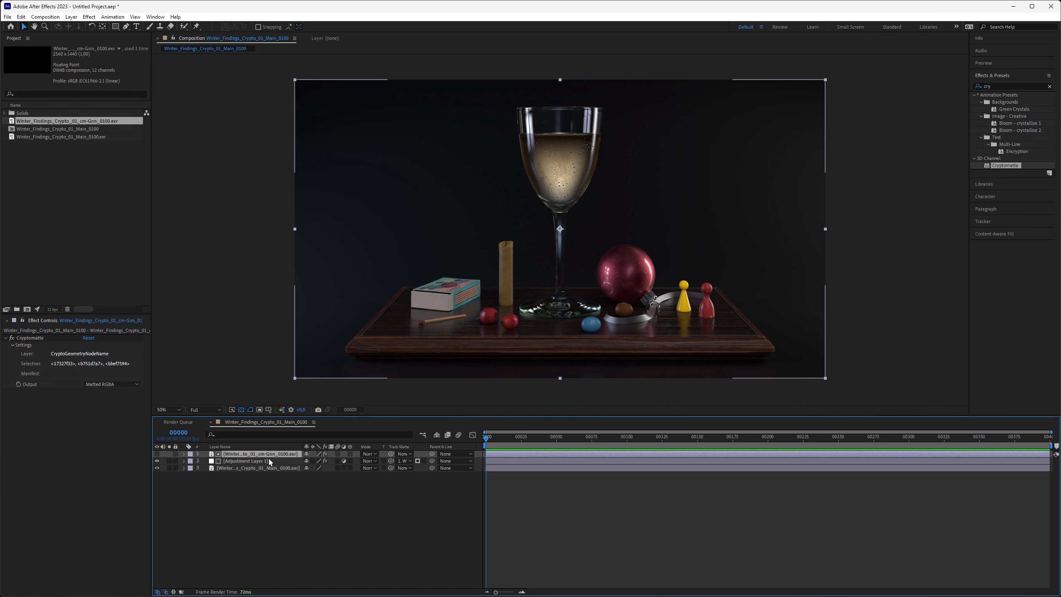
pyautogui.click(157, 453)
pyautogui.press('.')
pyautogui.press('.')
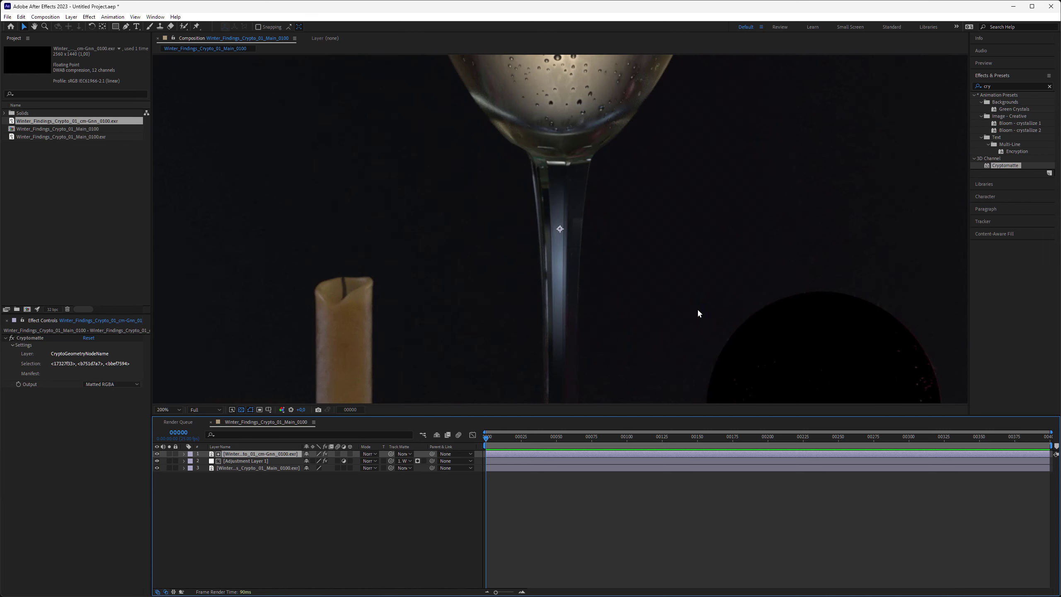
pyautogui.moveTo(728, 285); pyautogui.dragTo(431, 111)
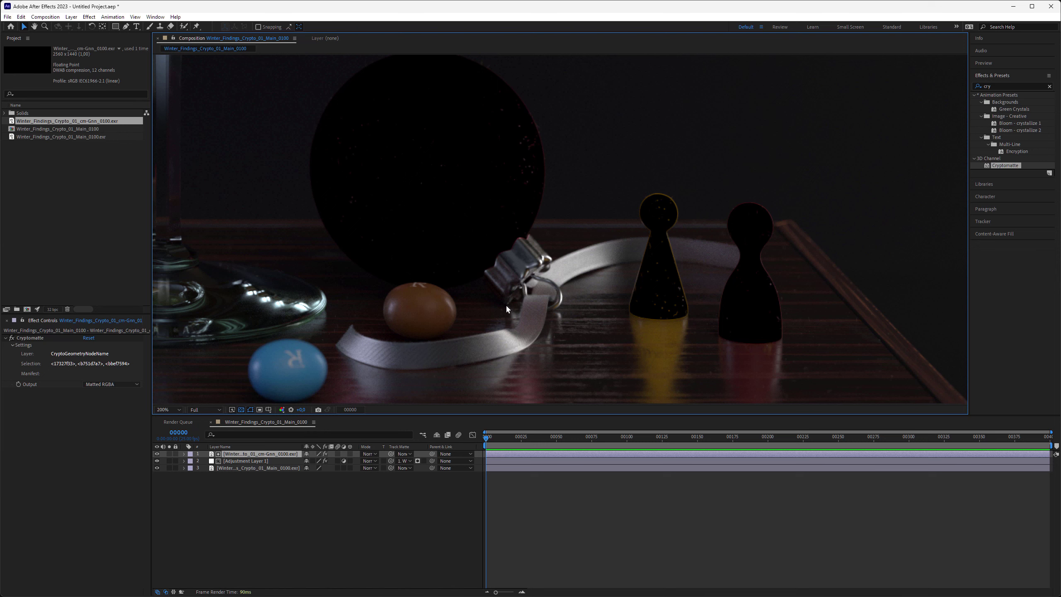
pyautogui.click(157, 454)
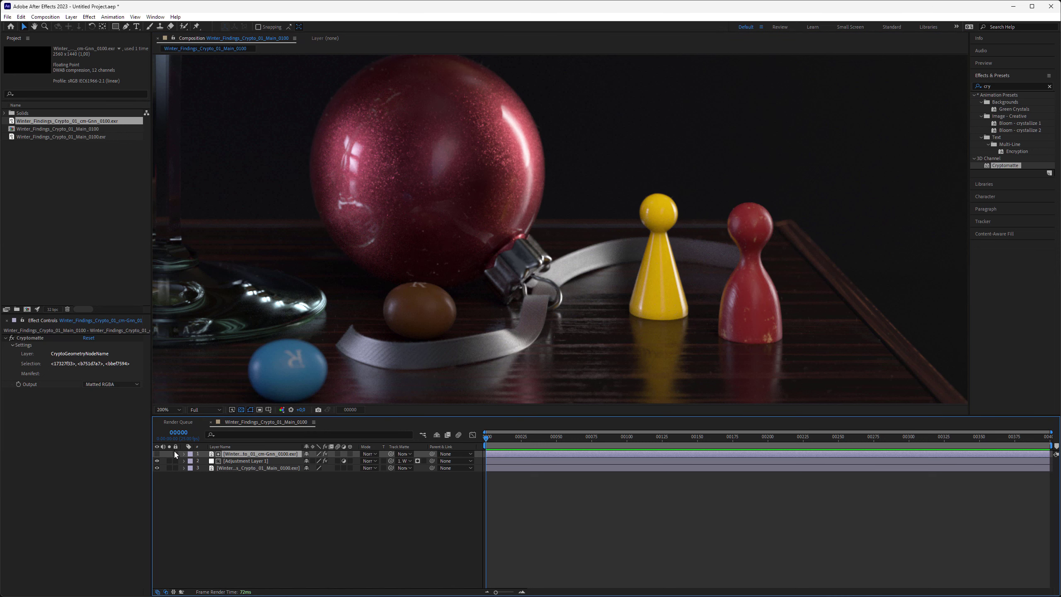
# Adjust the RGB curve point on the adjustment layer slightly toward the shadows and fit the whole image in view.
pyautogui.click(246, 460)
pyautogui.moveTo(76, 429); pyautogui.dragTo(54, 415)
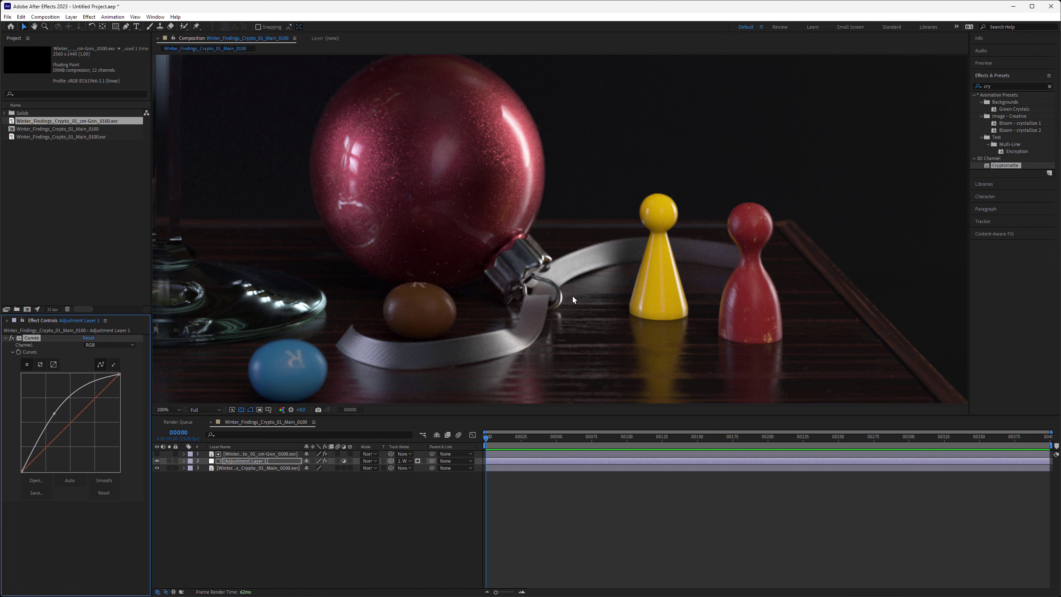
pyautogui.hotkey('shift', '/')
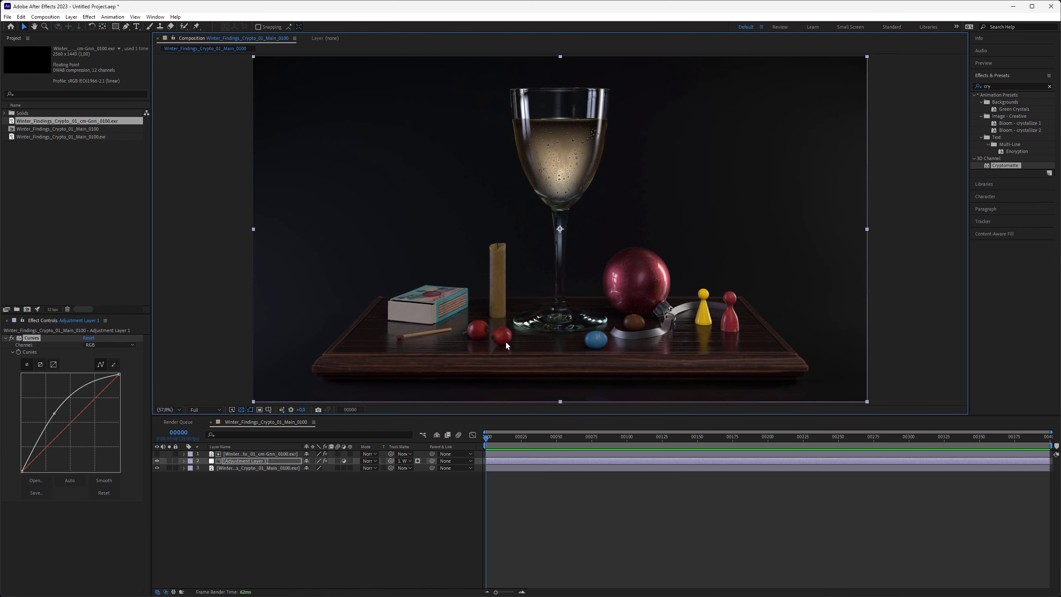